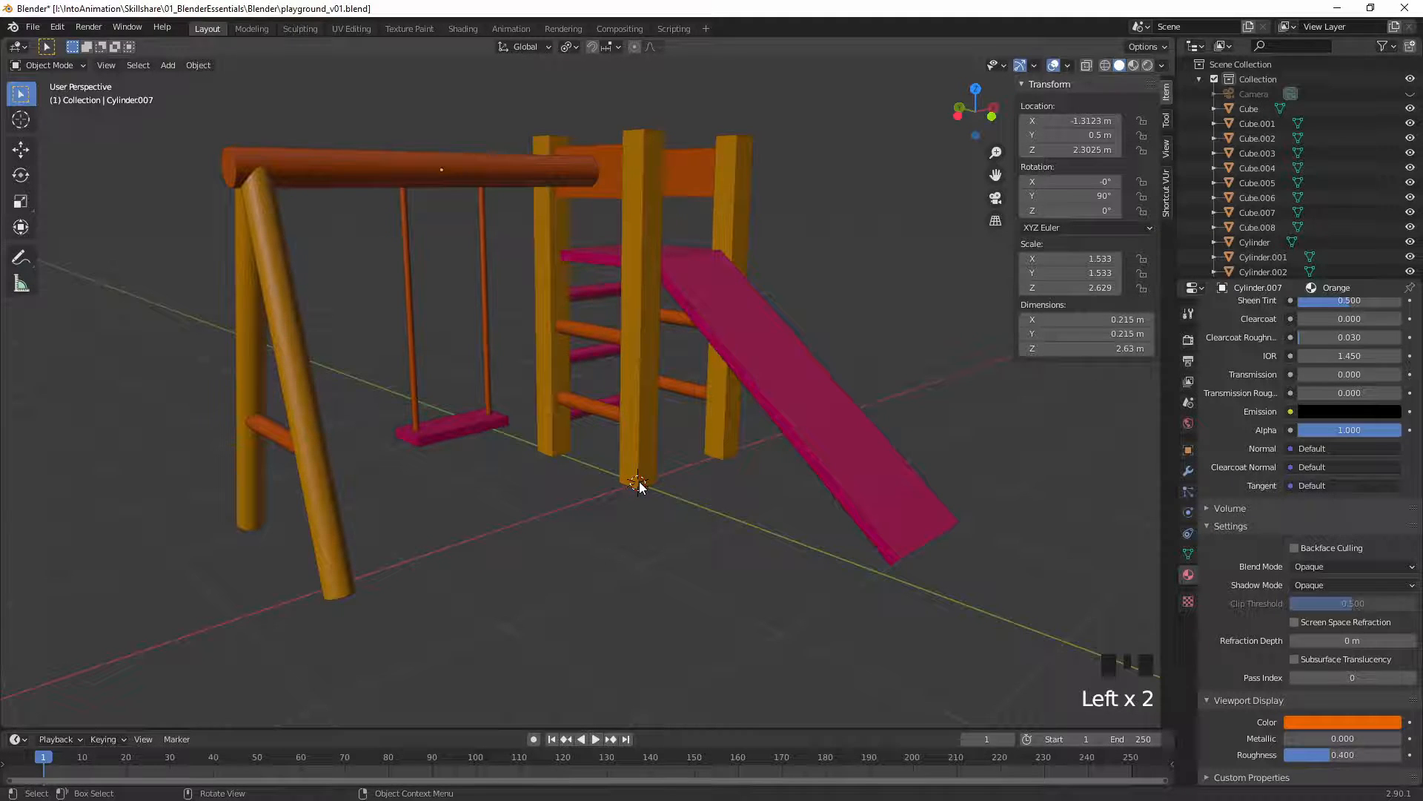
Step: Reset the slide's scale to 1.000 on all axes and undo the reset
left_click(933, 542)
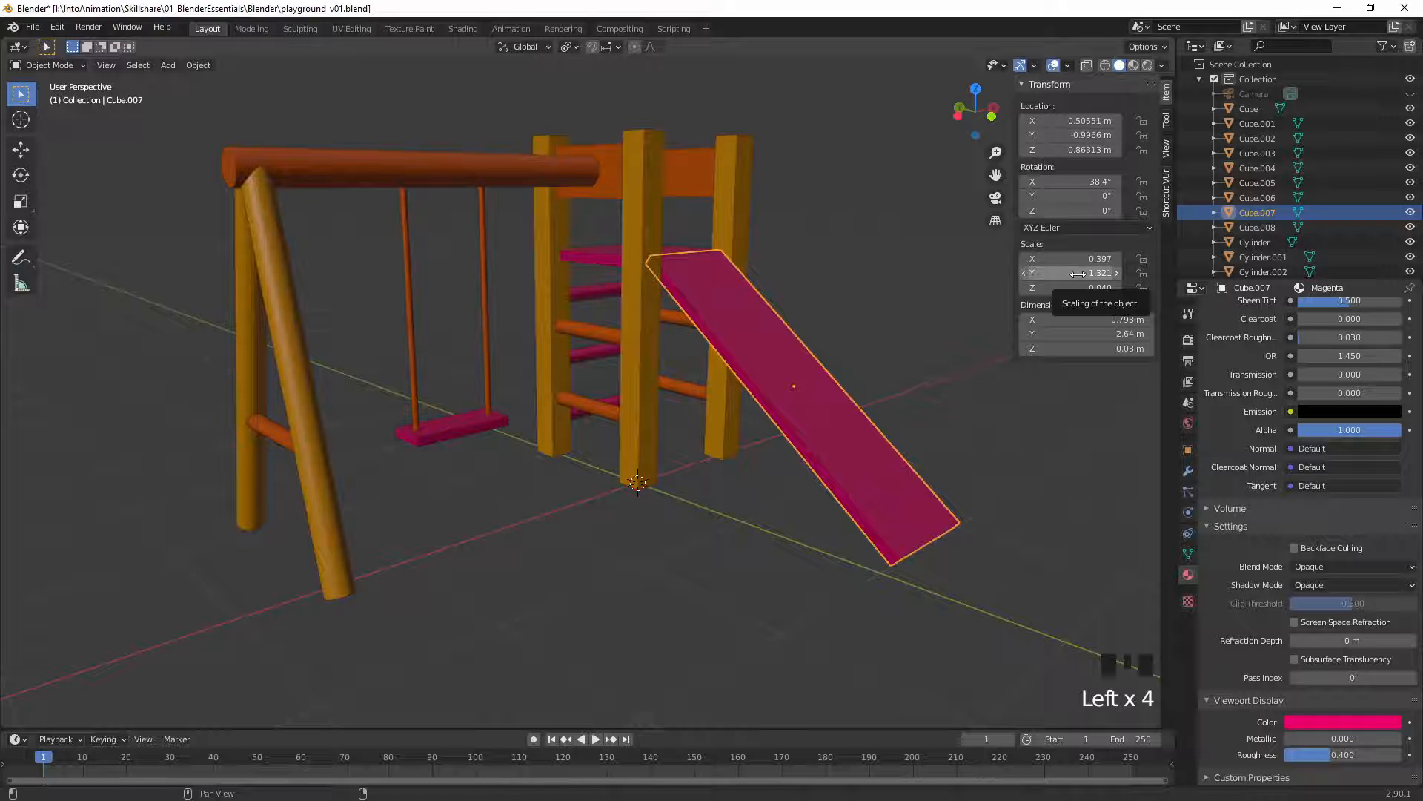
key("BackSpace")
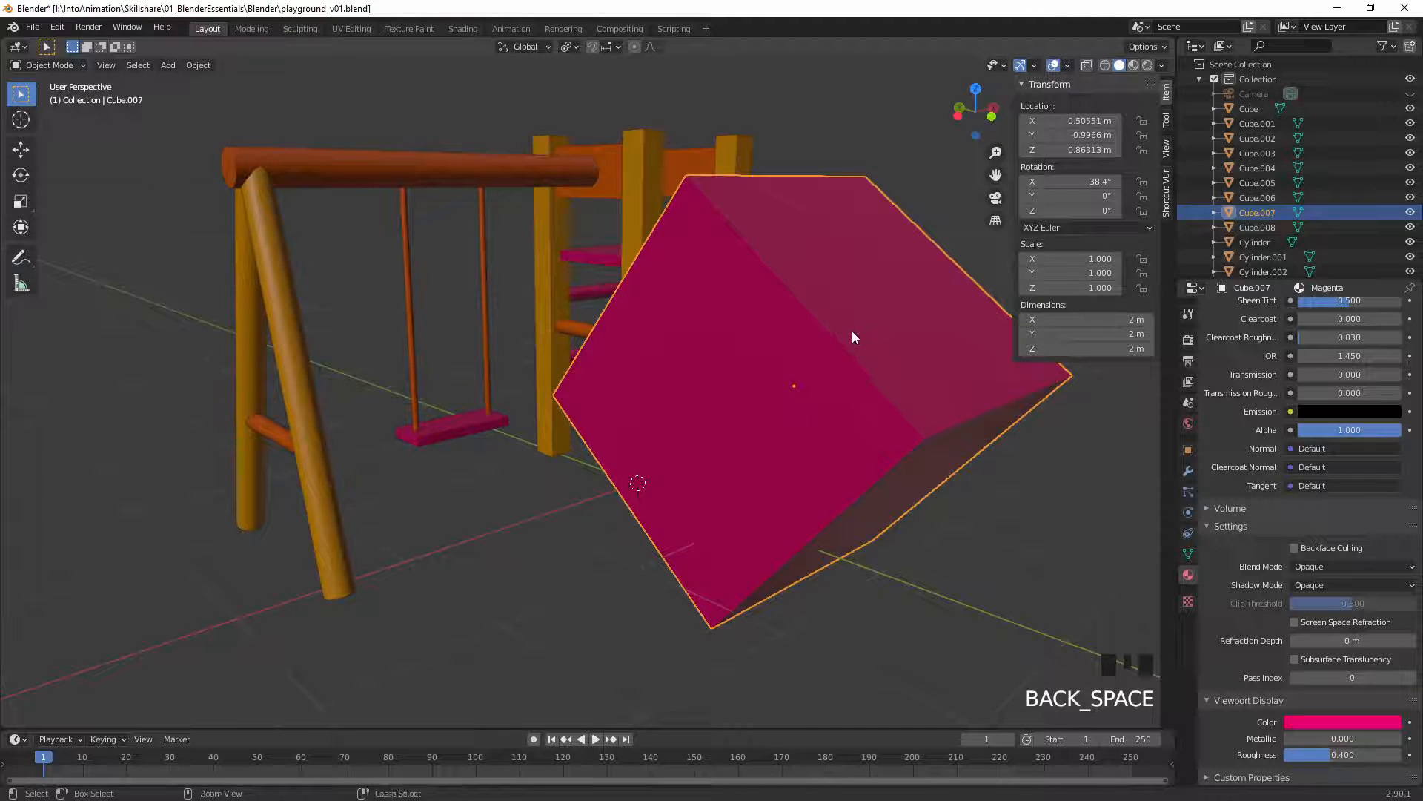
key("ctrl+z")
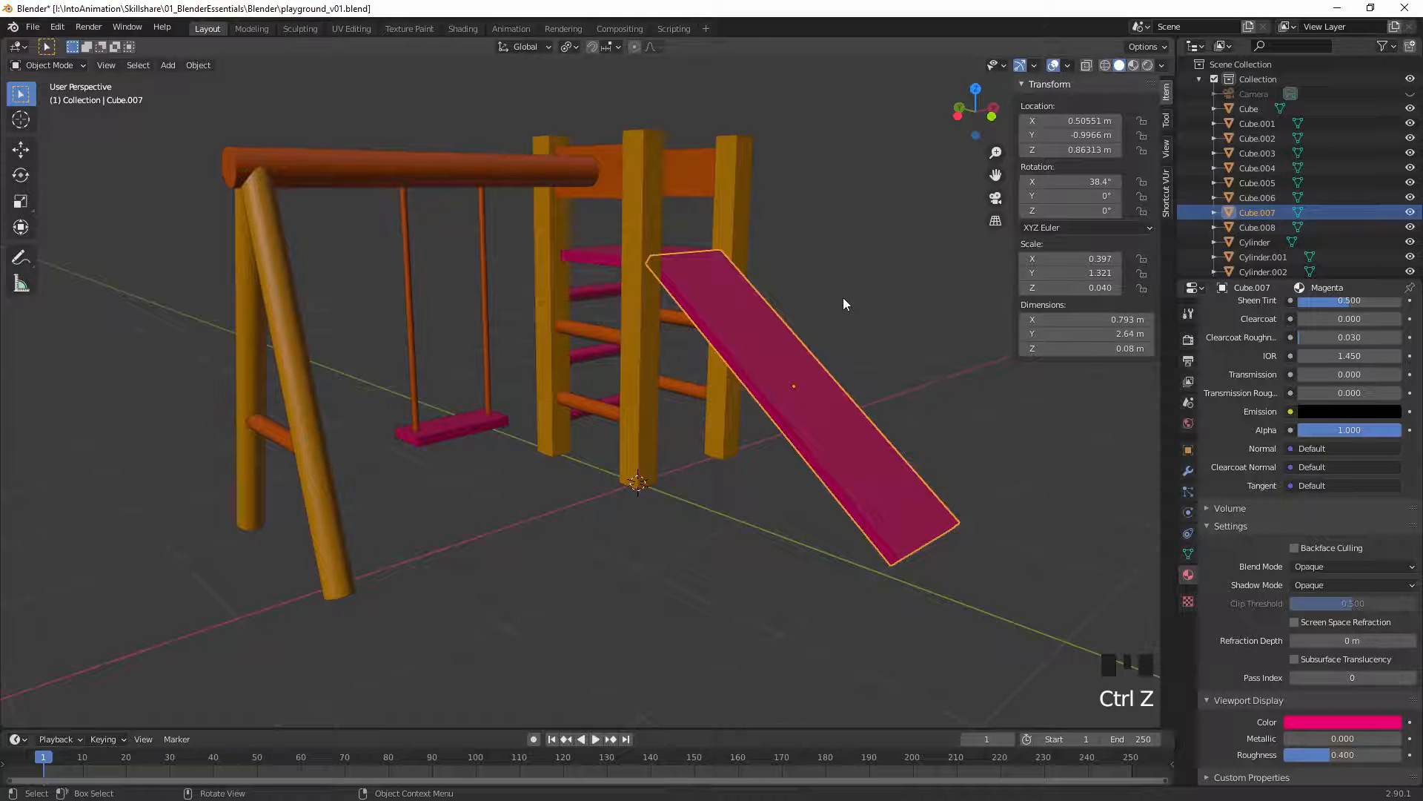
Step: Add a cube mesh at the world origin
triple_click(638, 484)
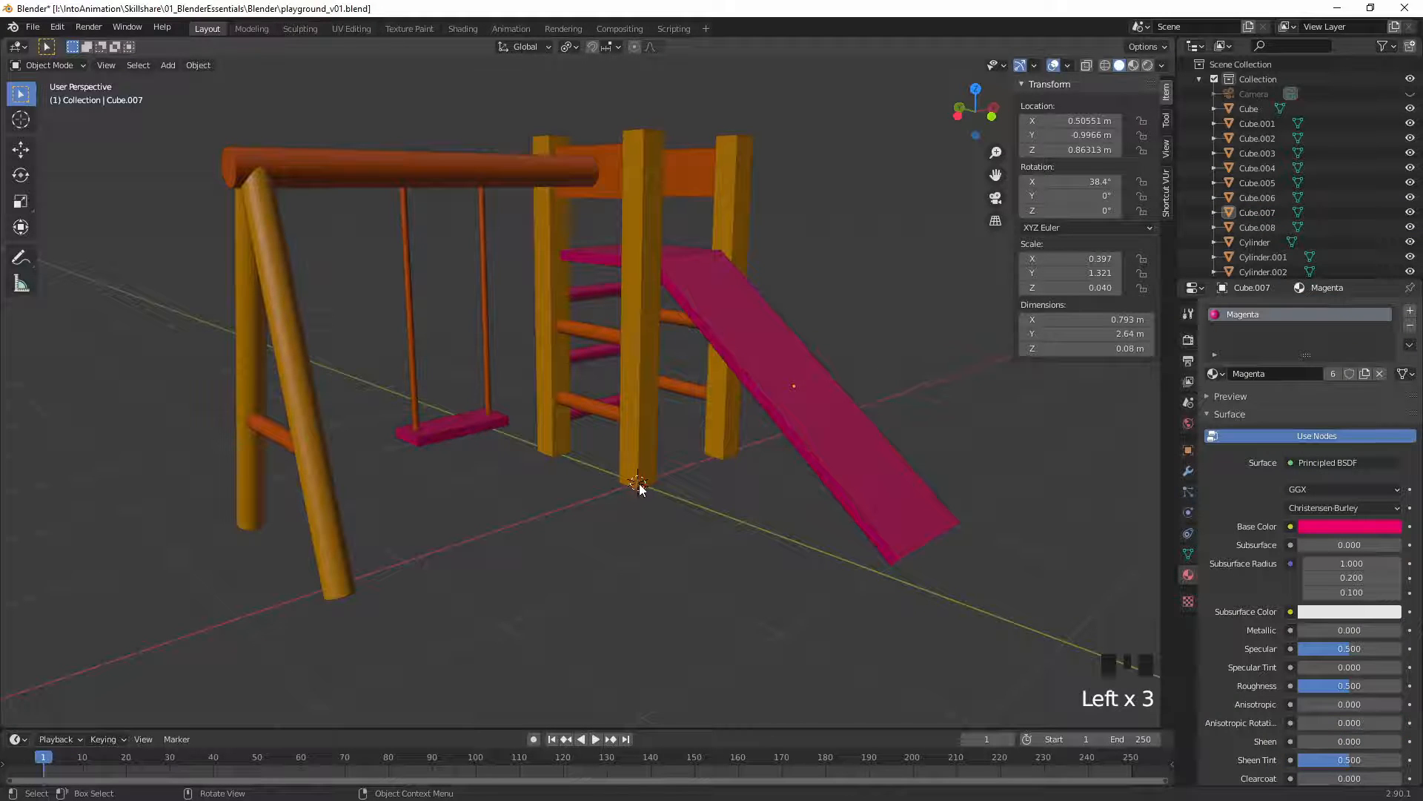
key("shift+a")
mouse_move(642, 482)
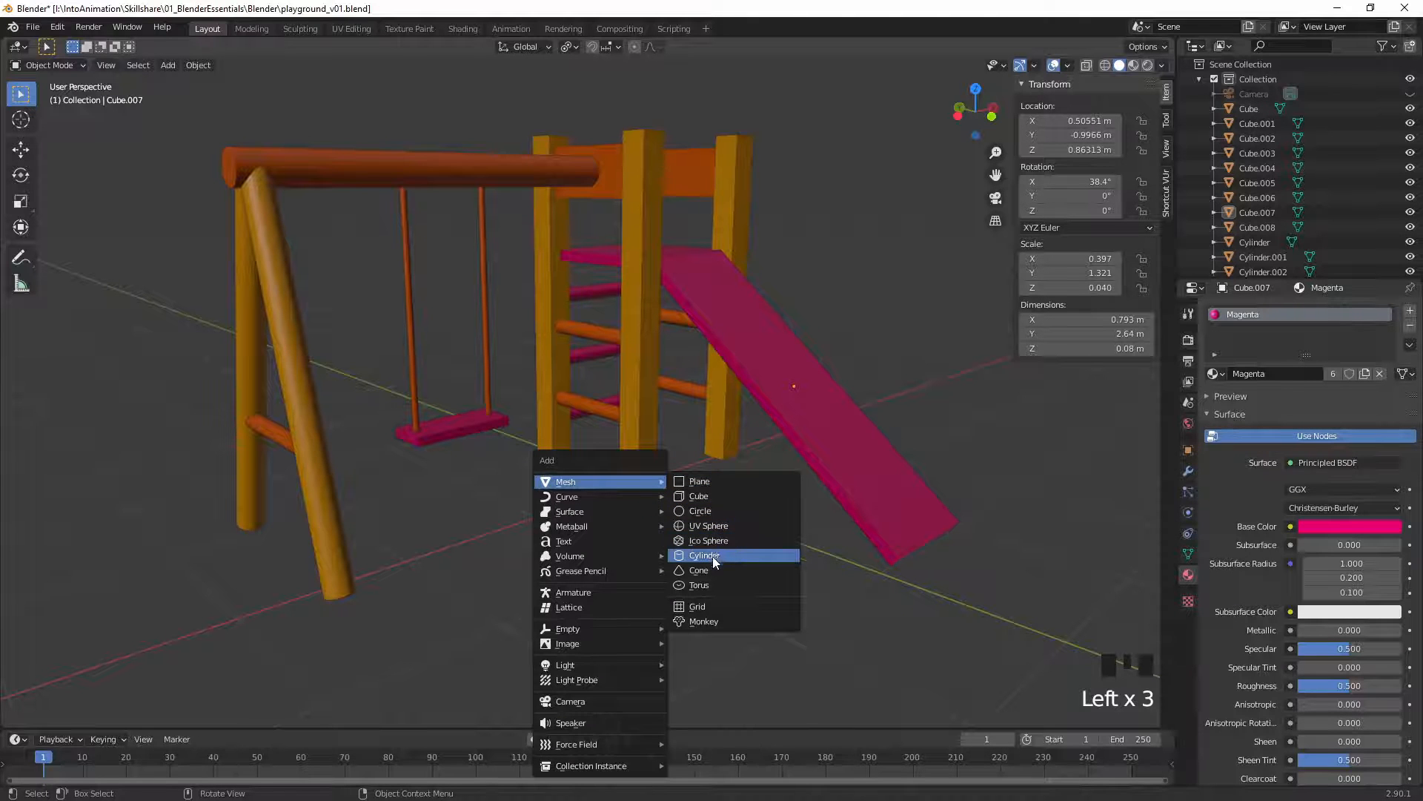
left_click(715, 495)
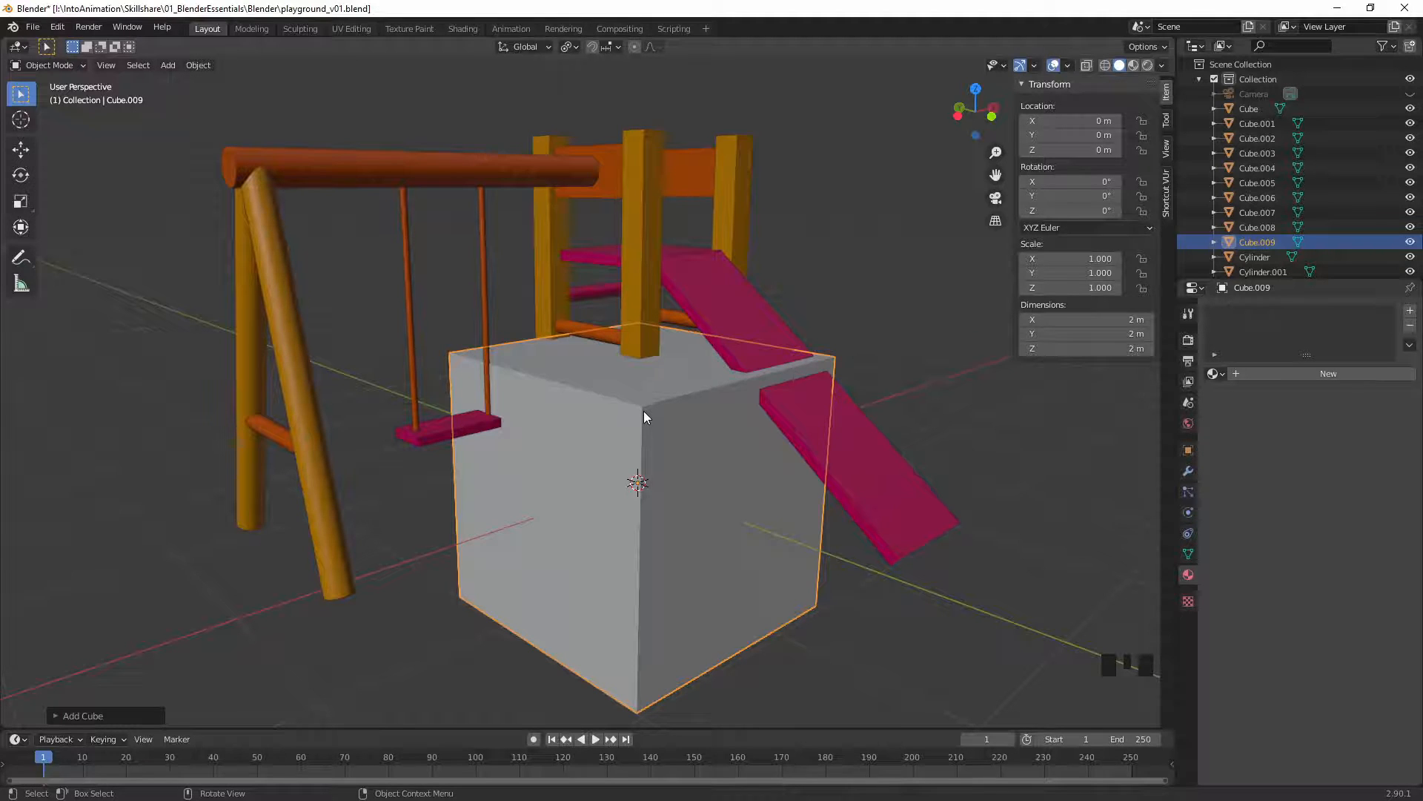
Step: Try moving the cube's nearest upper corner vertex in Edit Mode, cancel the move, and return to Object Mode
key("Tab")
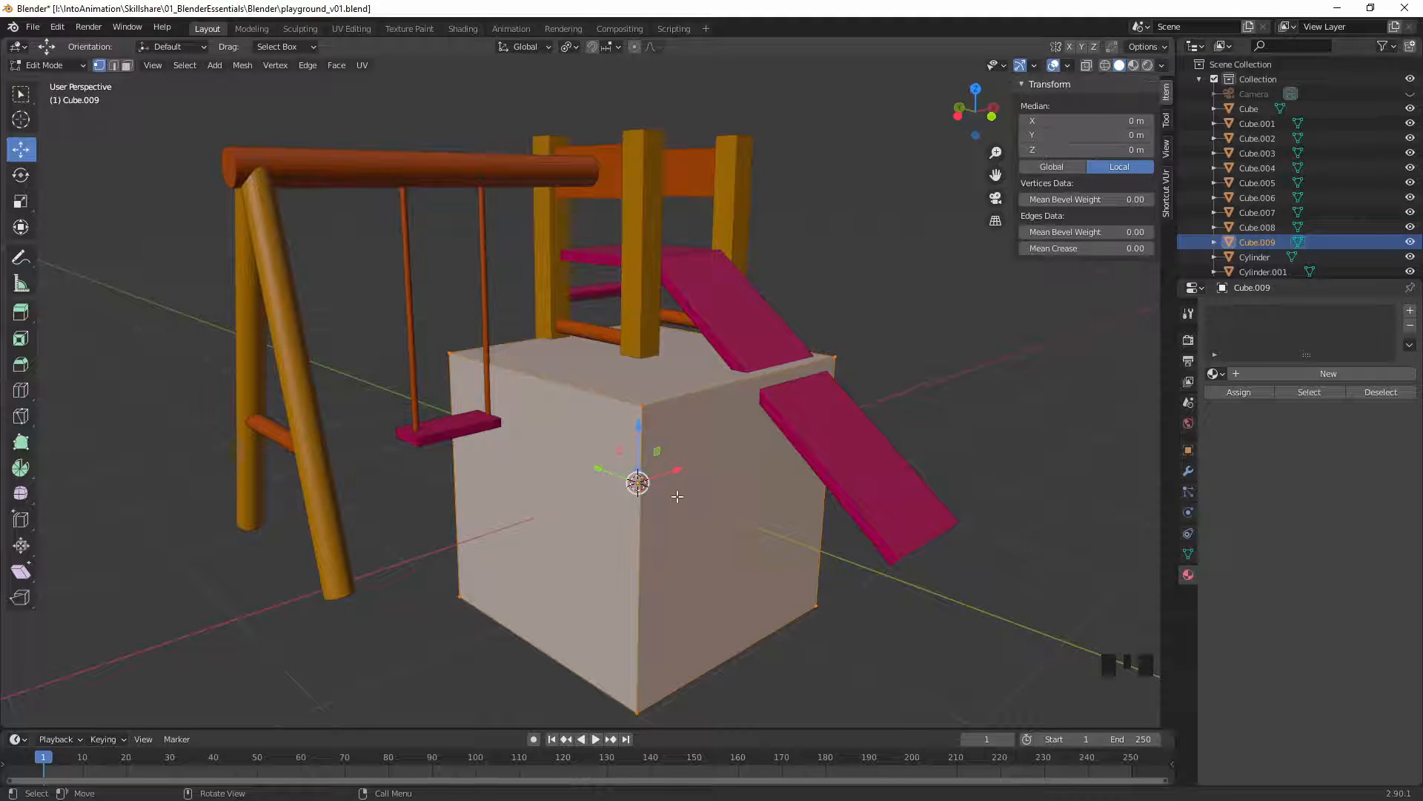
left_click(642, 406)
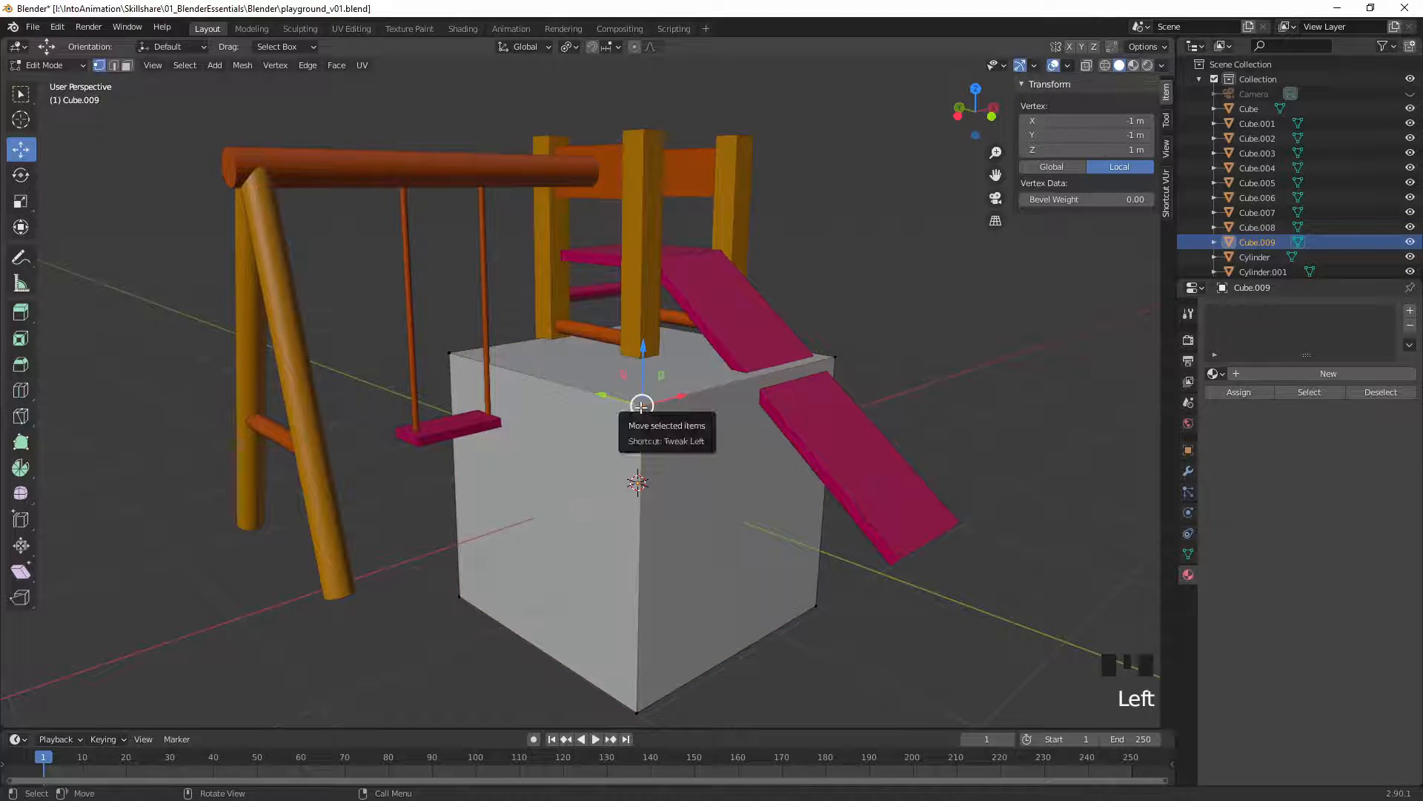
key("g")
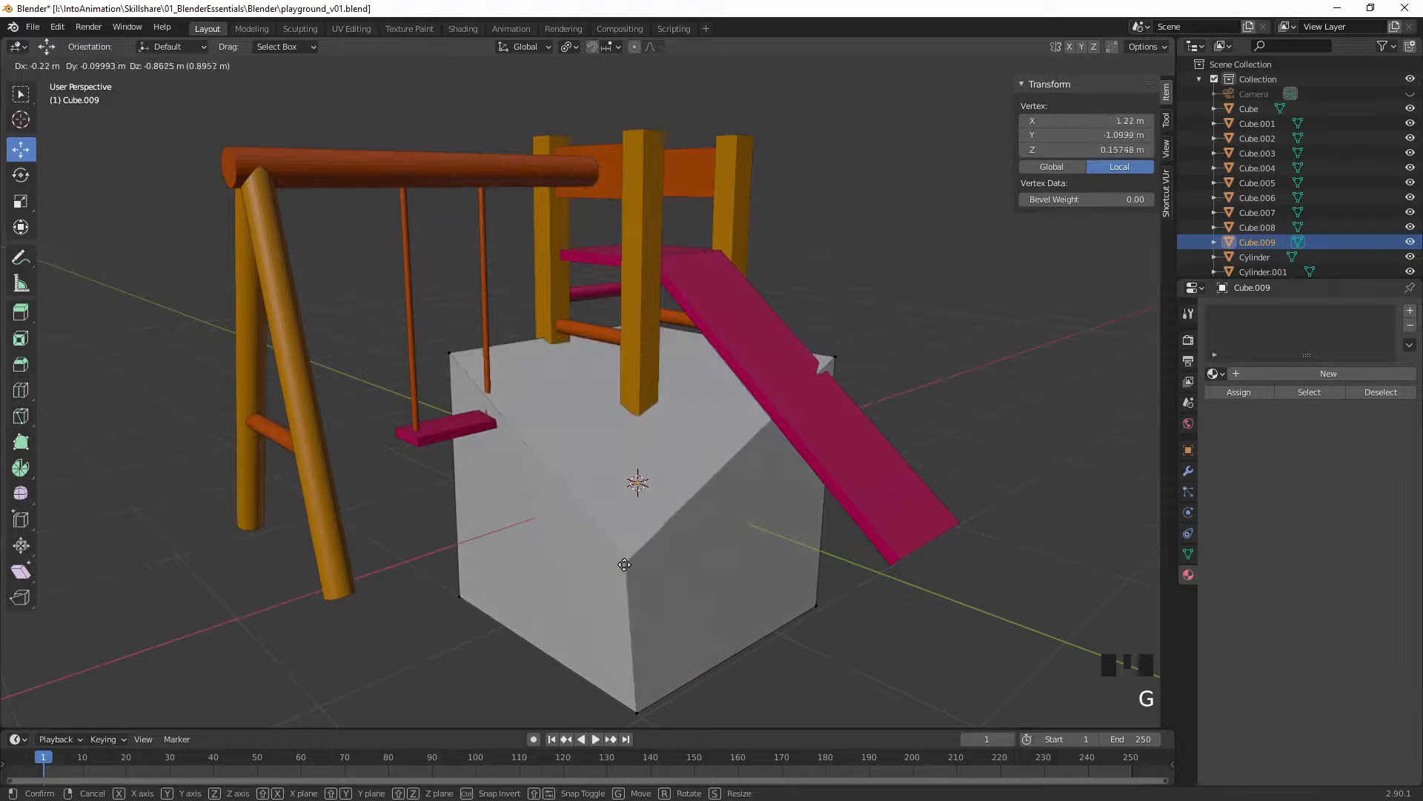
right_click(636, 493)
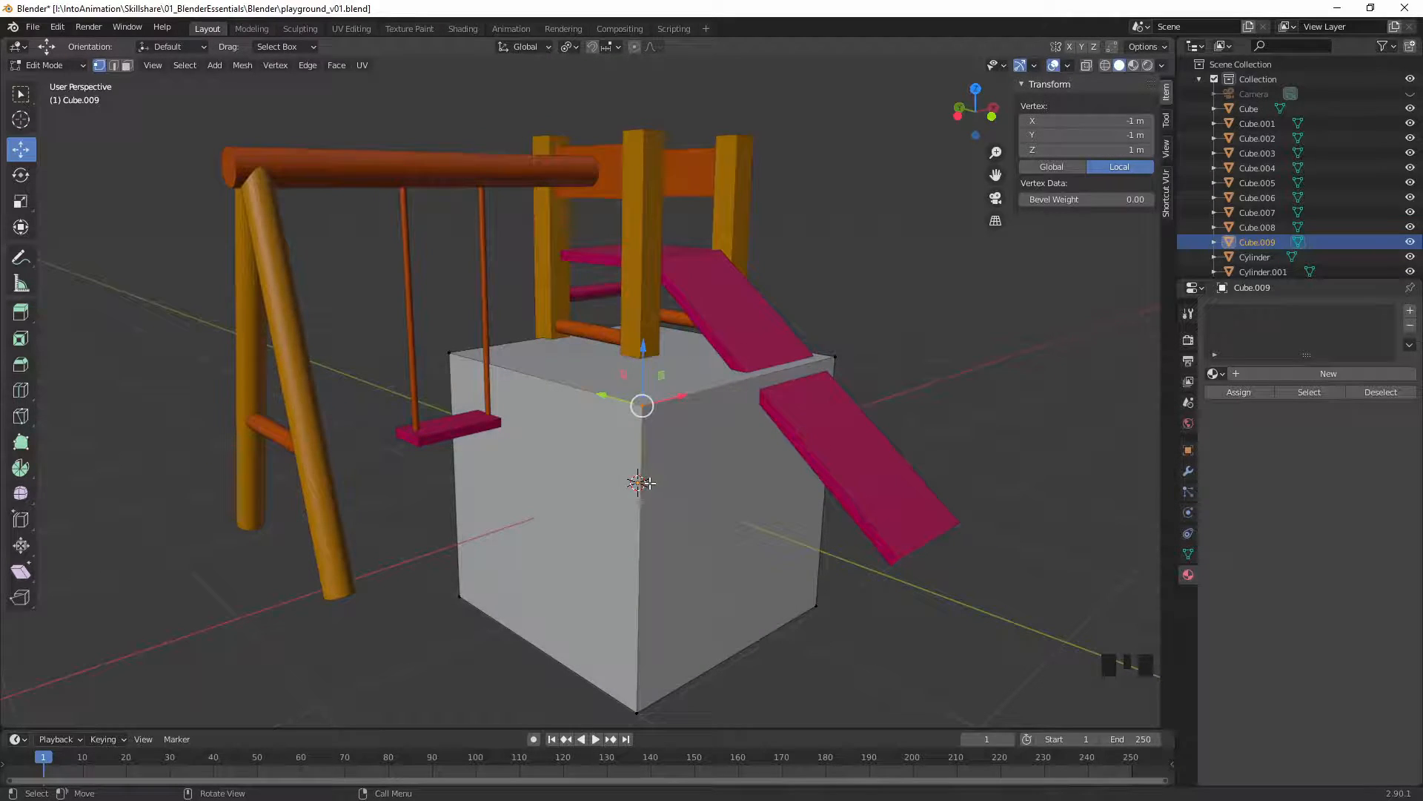
key("Tab")
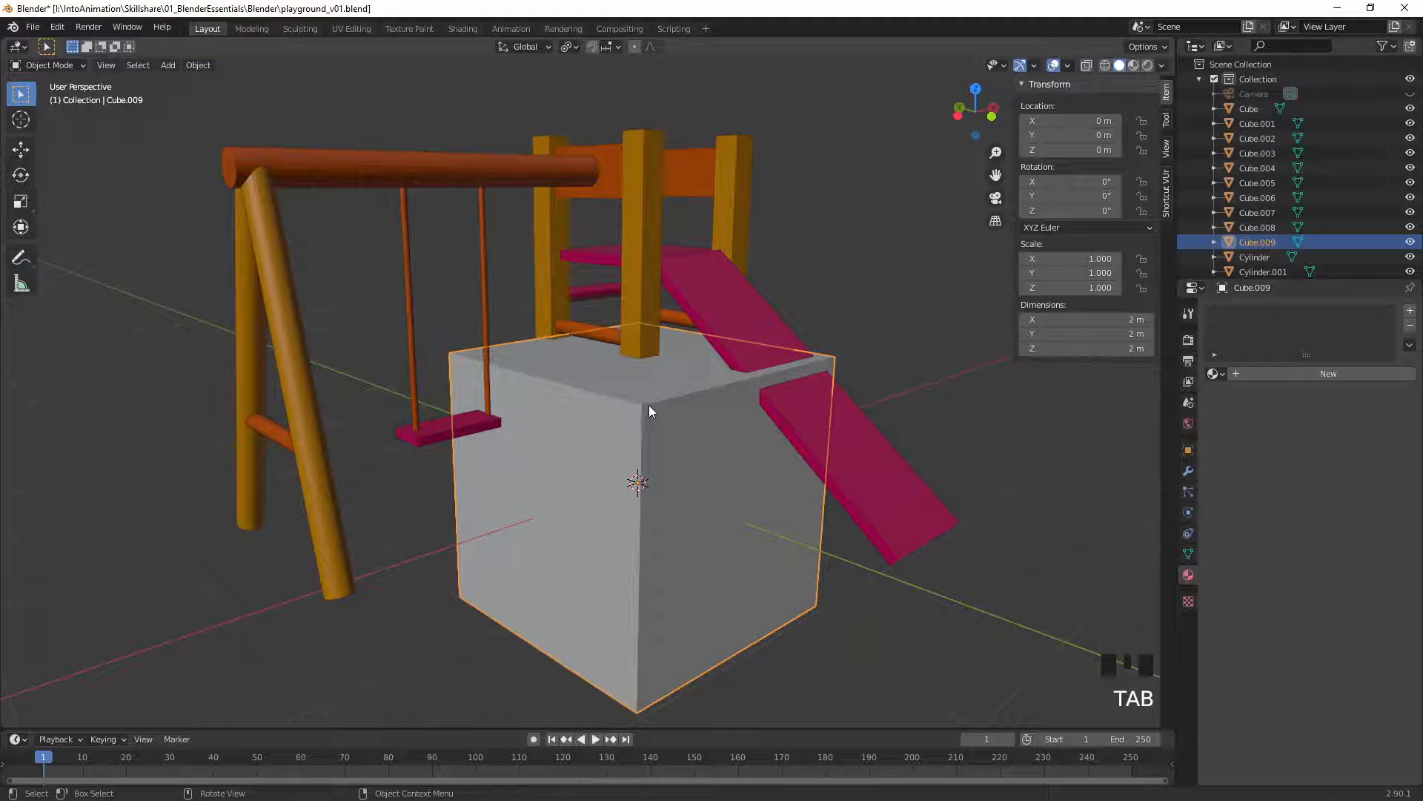
Step: Add a Bevel modifier to the cube with an amount of 0.15 m
left_click(1189, 470)
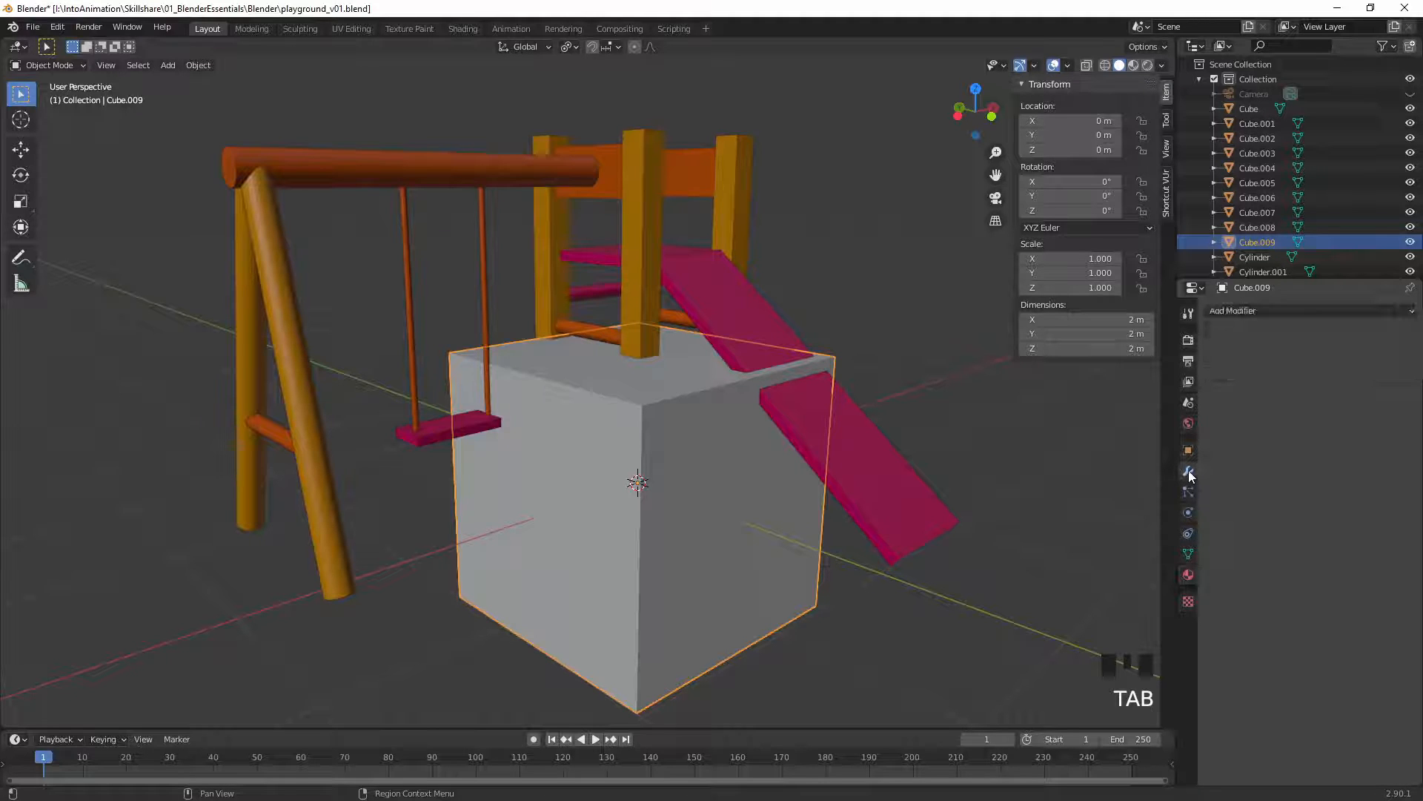
left_click(1252, 310)
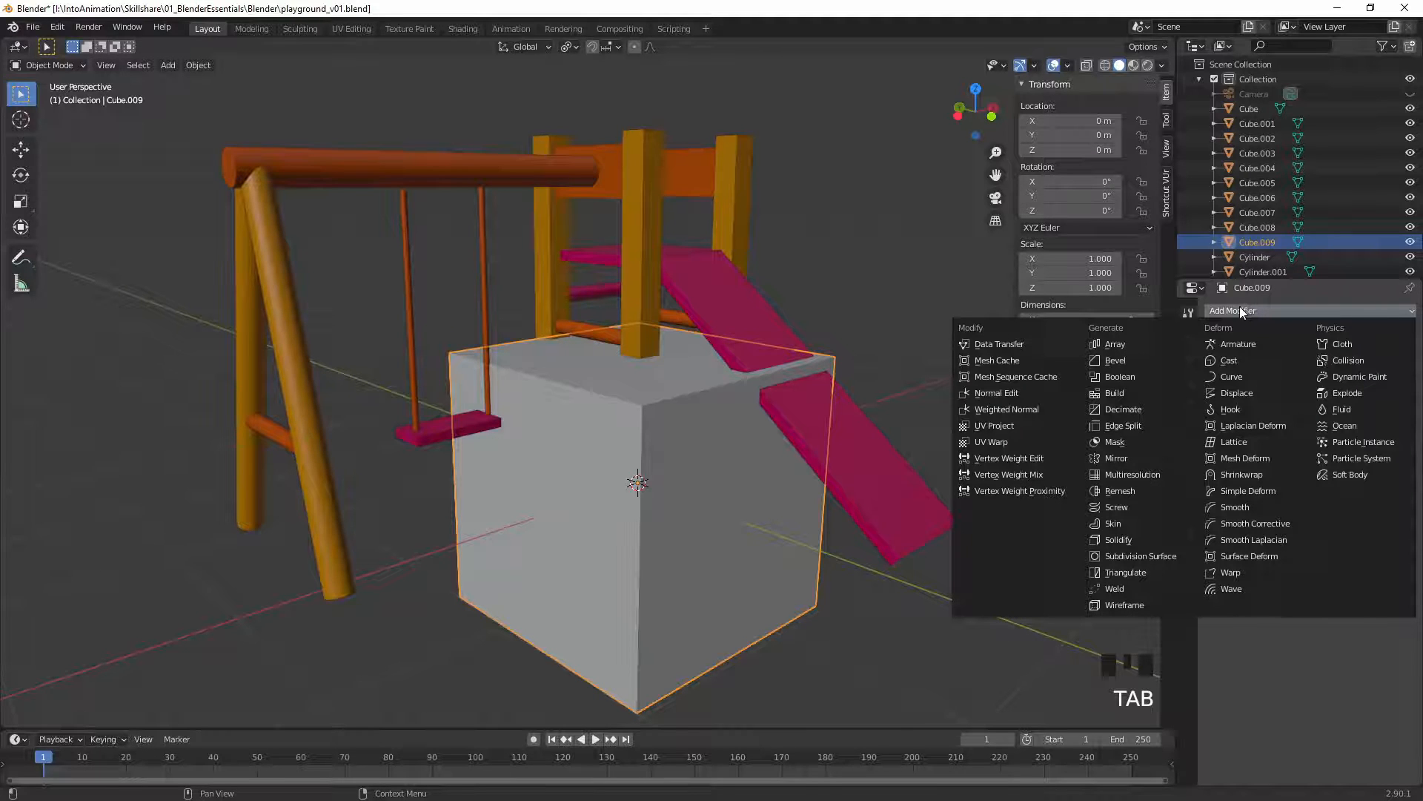
left_click(1121, 364)
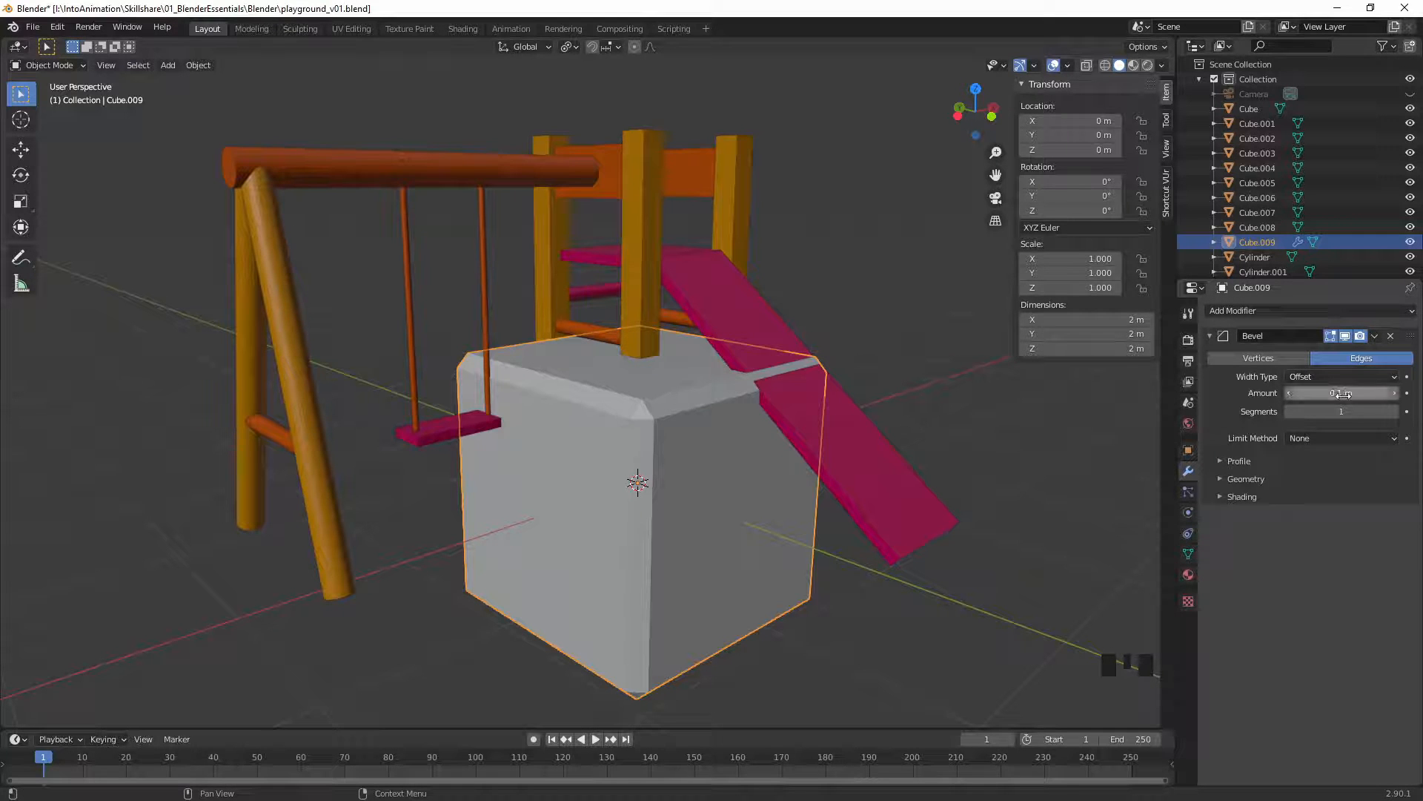
left_click_drag(1335, 394, 1342, 395)
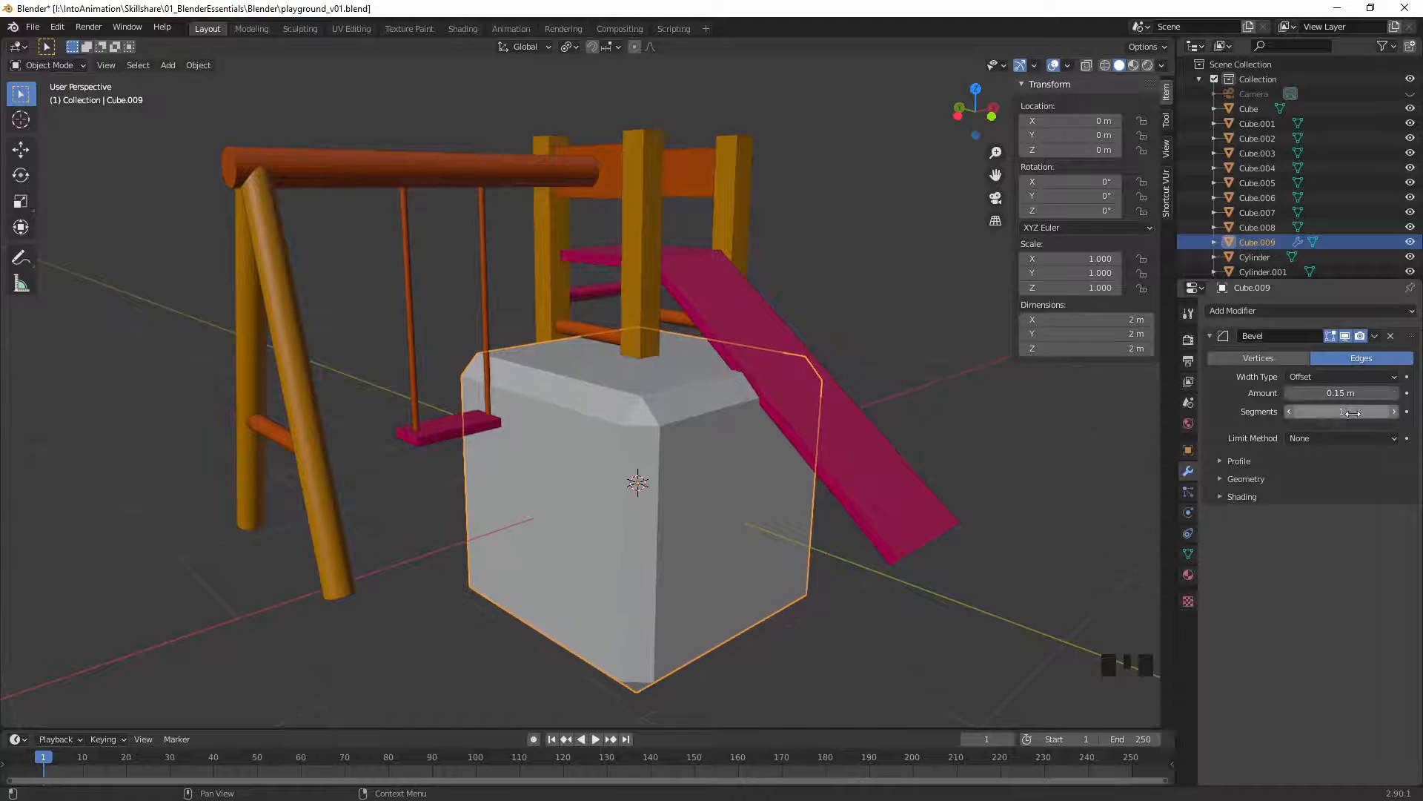
Step: Set the cube's bevel to 4 segments and an amount of 0.19 m
left_click(1395, 412)
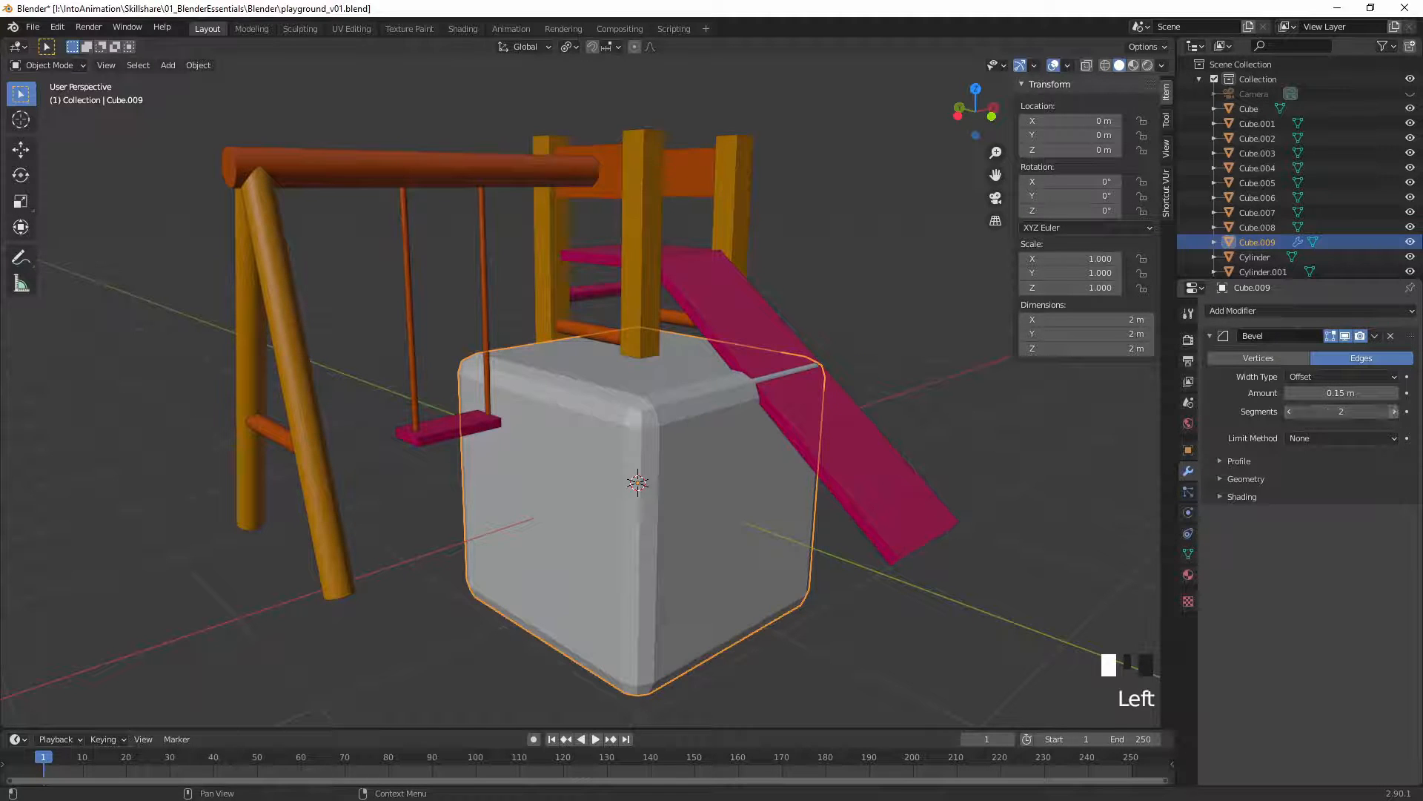
left_click(1396, 412)
left_click(1395, 412)
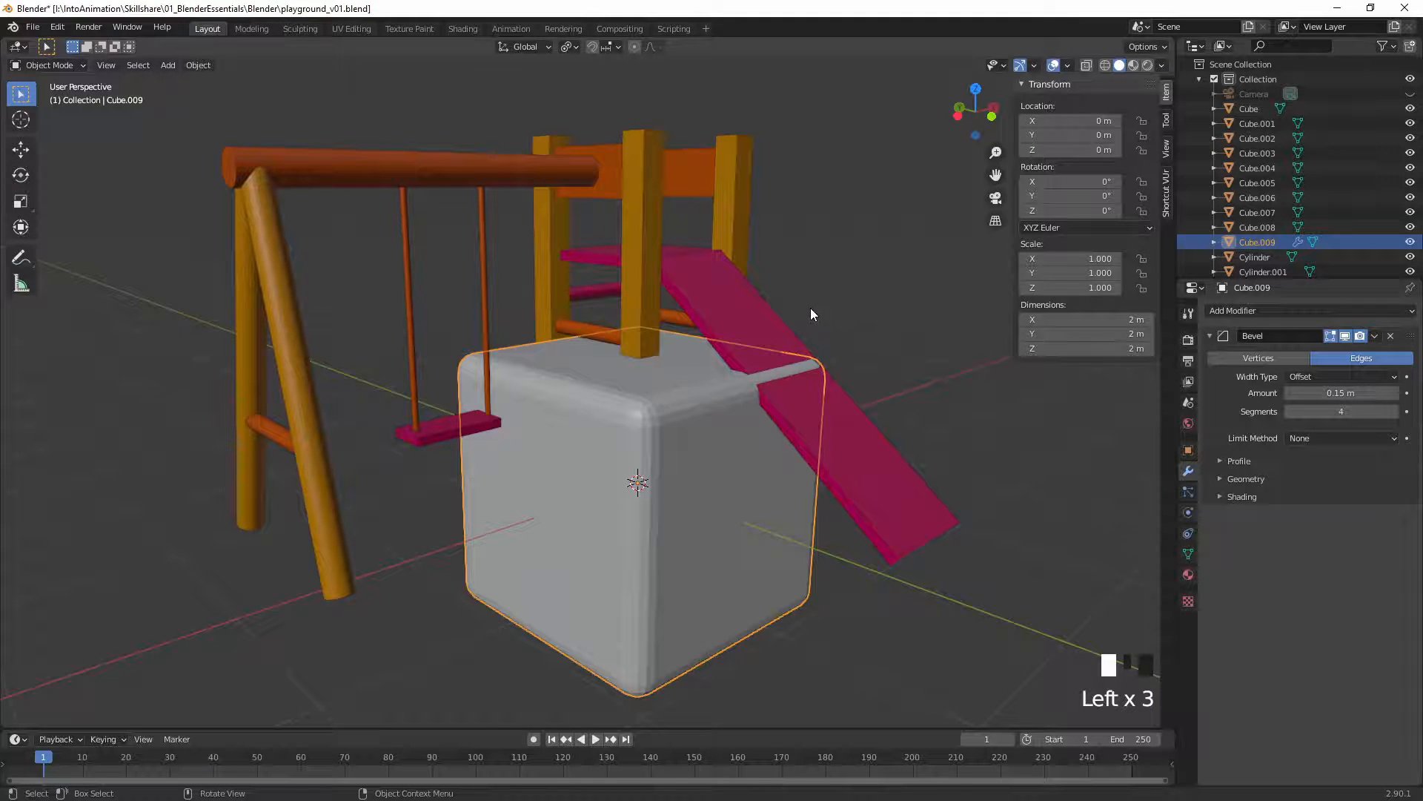
mouse_move(1347, 393)
left_mouse_down()
mouse_move(1327, 393)
mouse_move(1354, 393)
left_mouse_up()
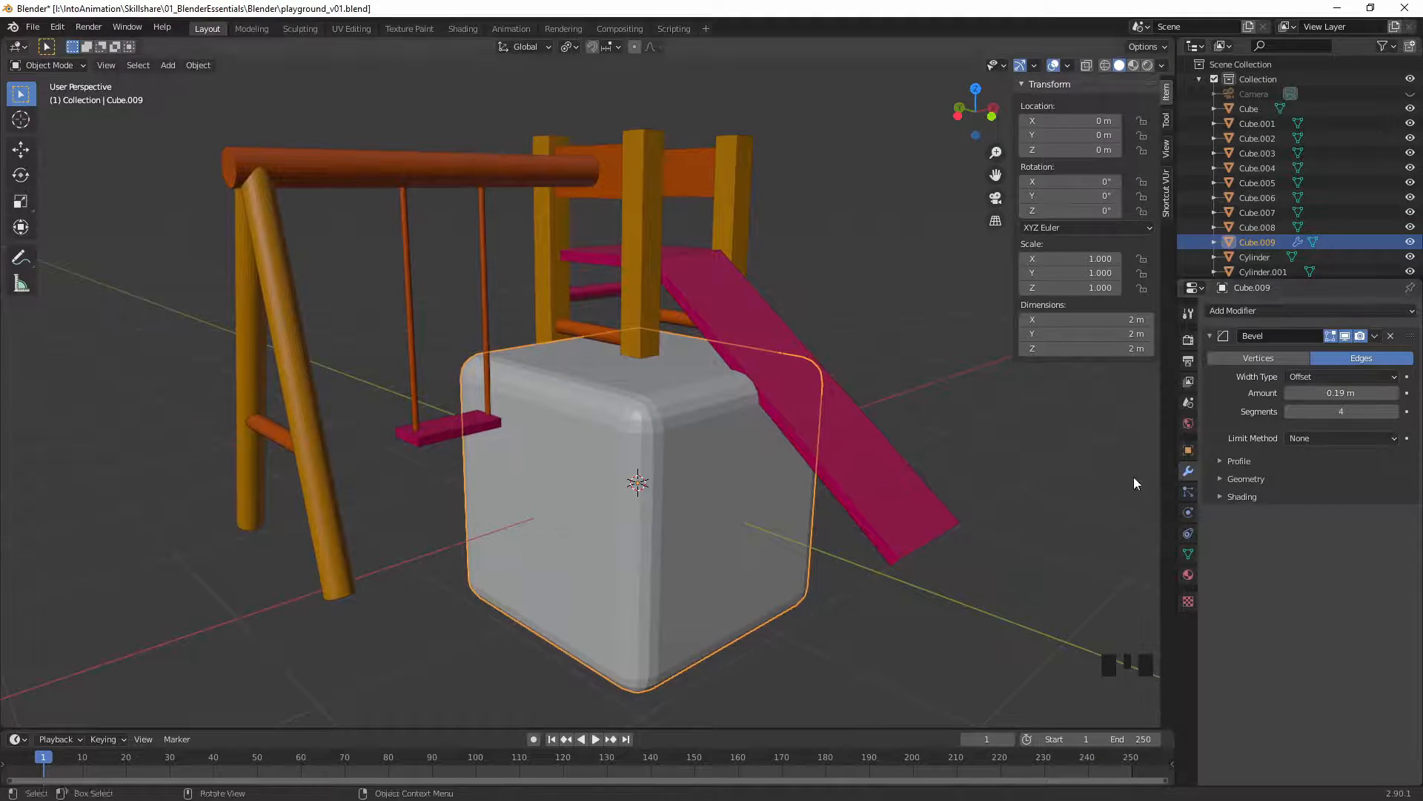
Step: Switch the Bevel modifier's render and viewport display off and back on to compare the cube with and without it
left_click(1361, 336)
left_click(1351, 336)
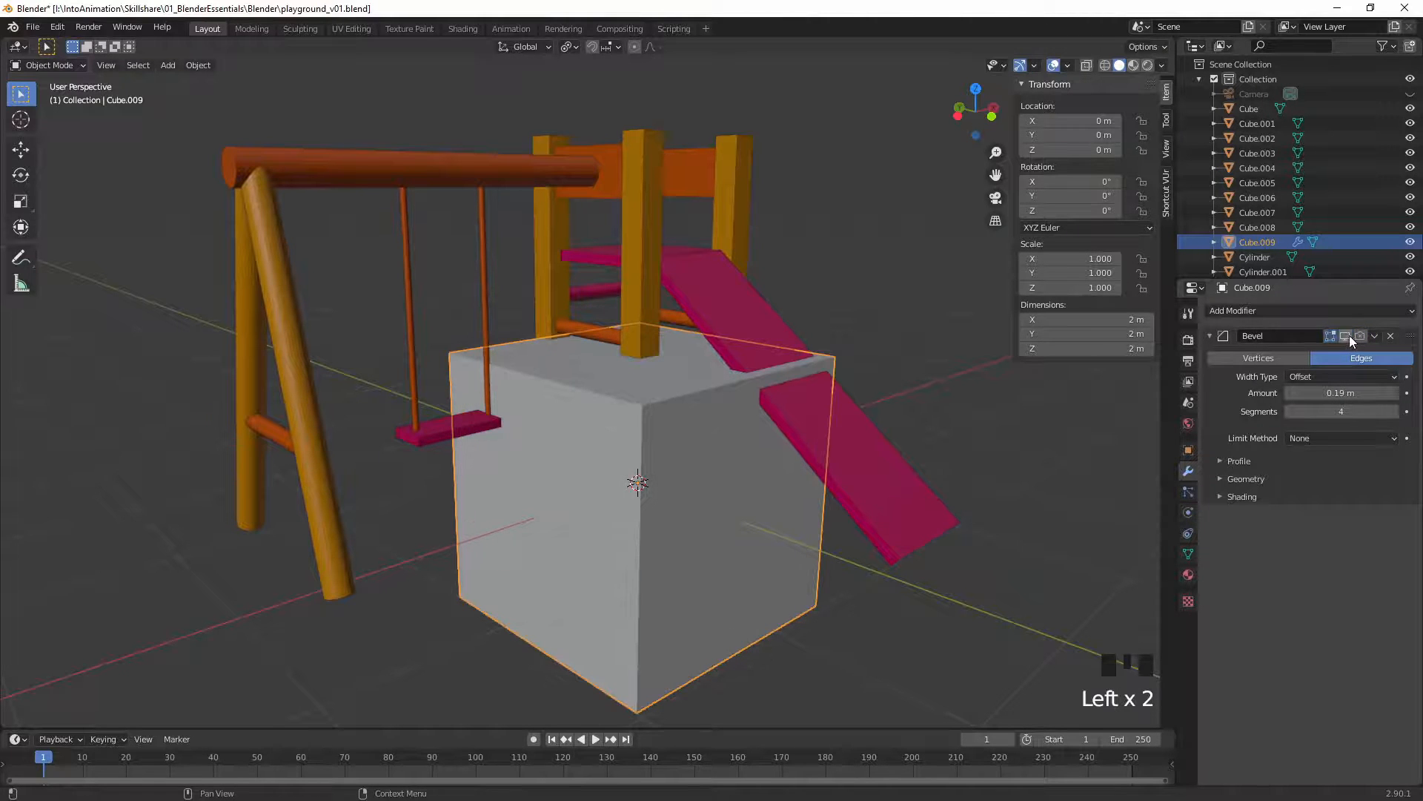
left_click(1349, 335)
left_click(1359, 336)
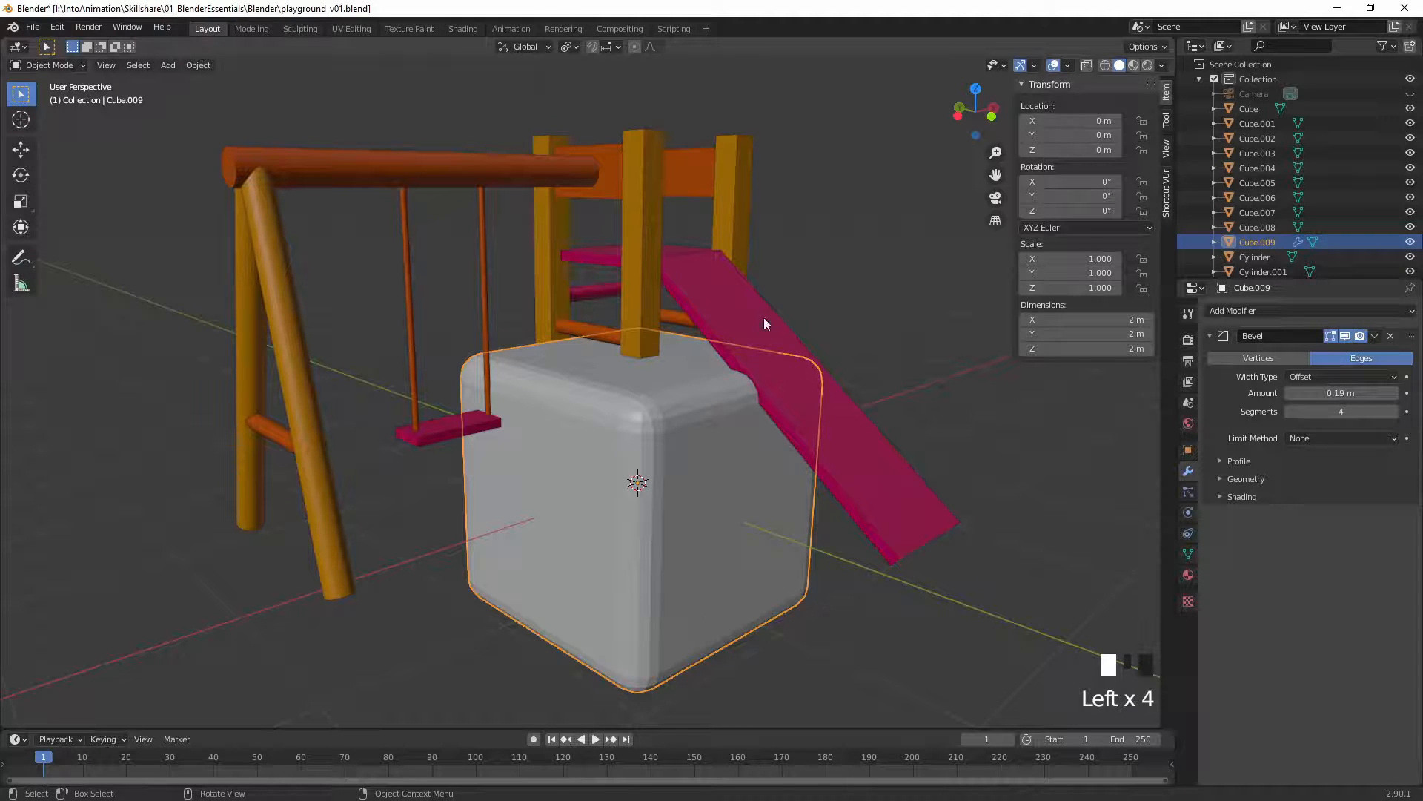
Step: Delete the bevelled cube from the scene
left_click(673, 447)
key("x")
left_click(677, 448)
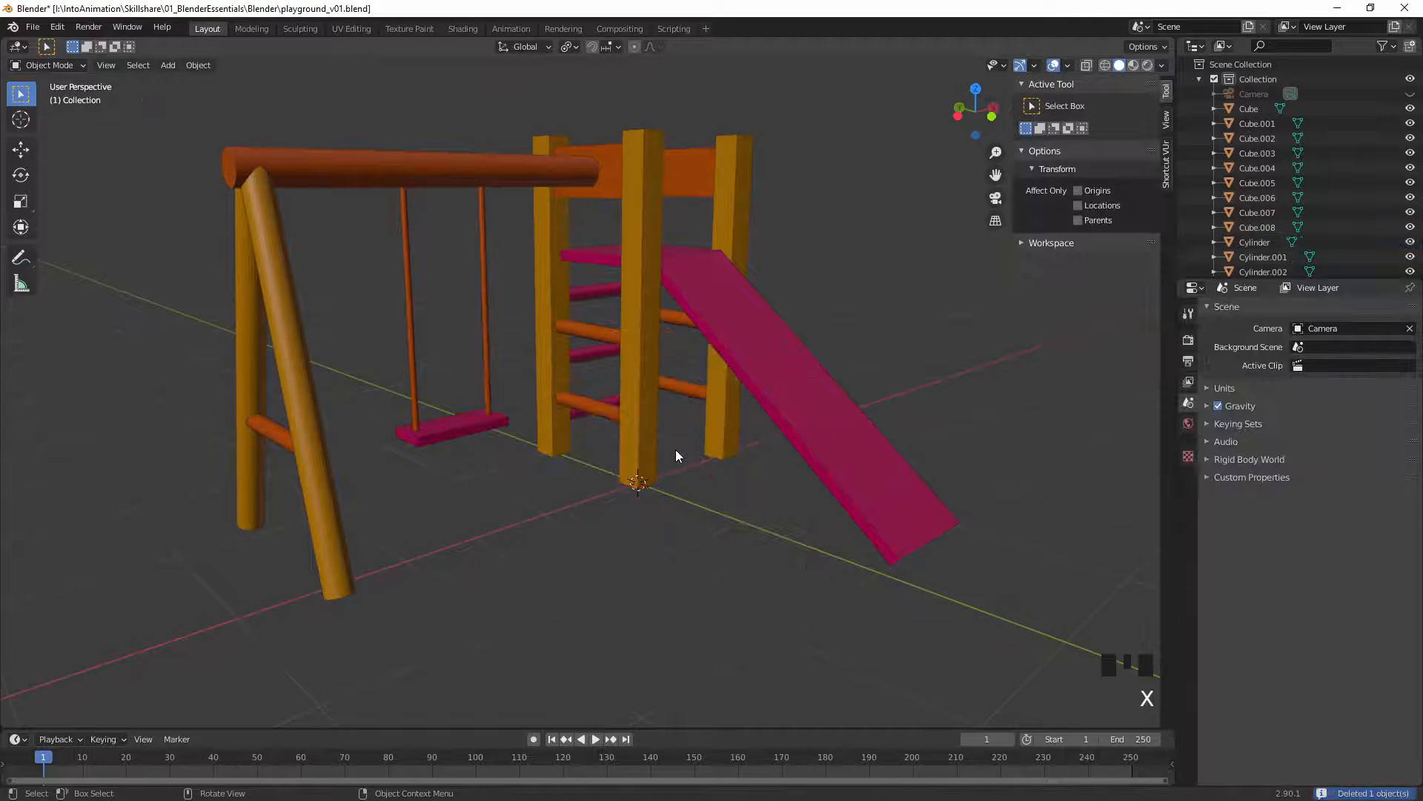
Step: Add a Bevel modifier to the pink slide with an amount of 0.44 m
left_click(815, 371)
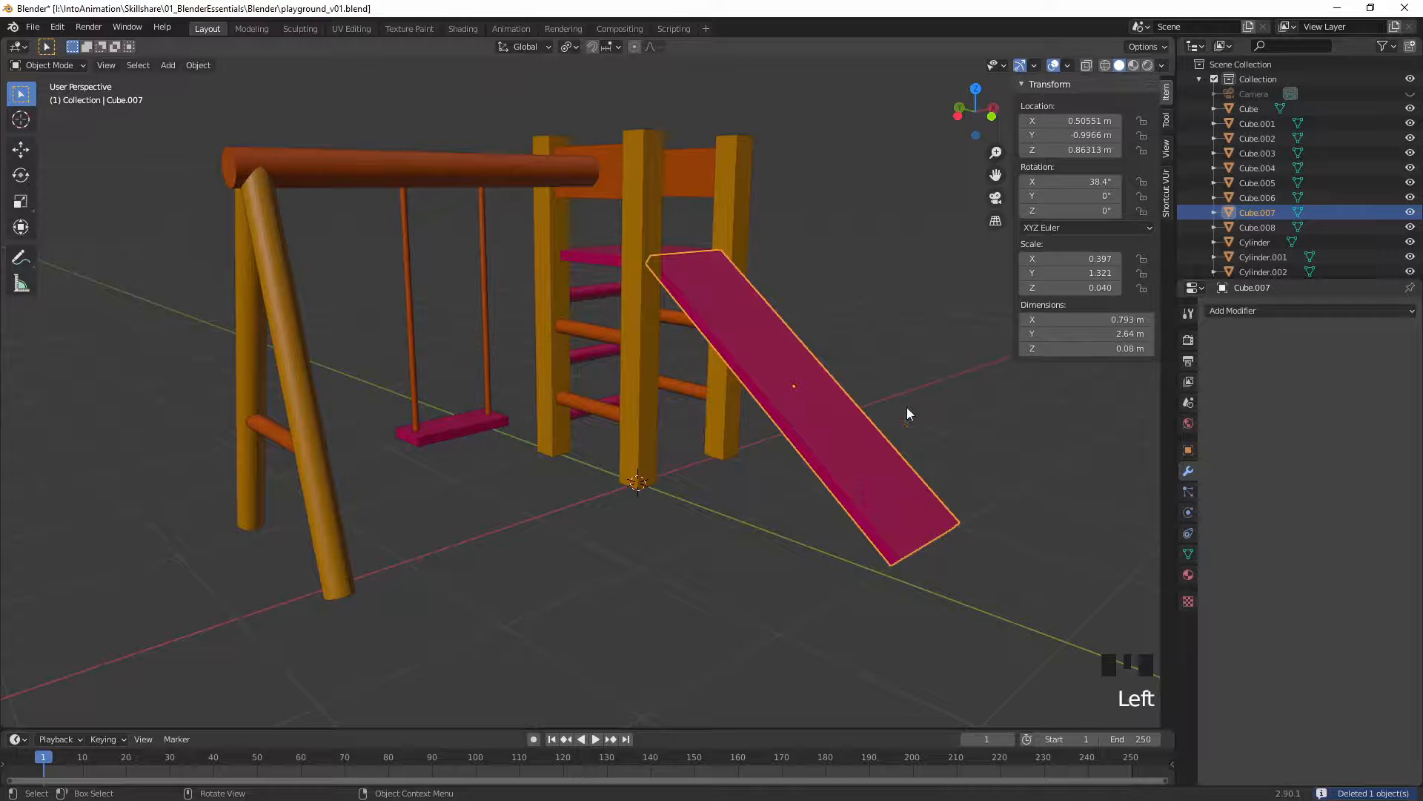
left_click(1315, 311)
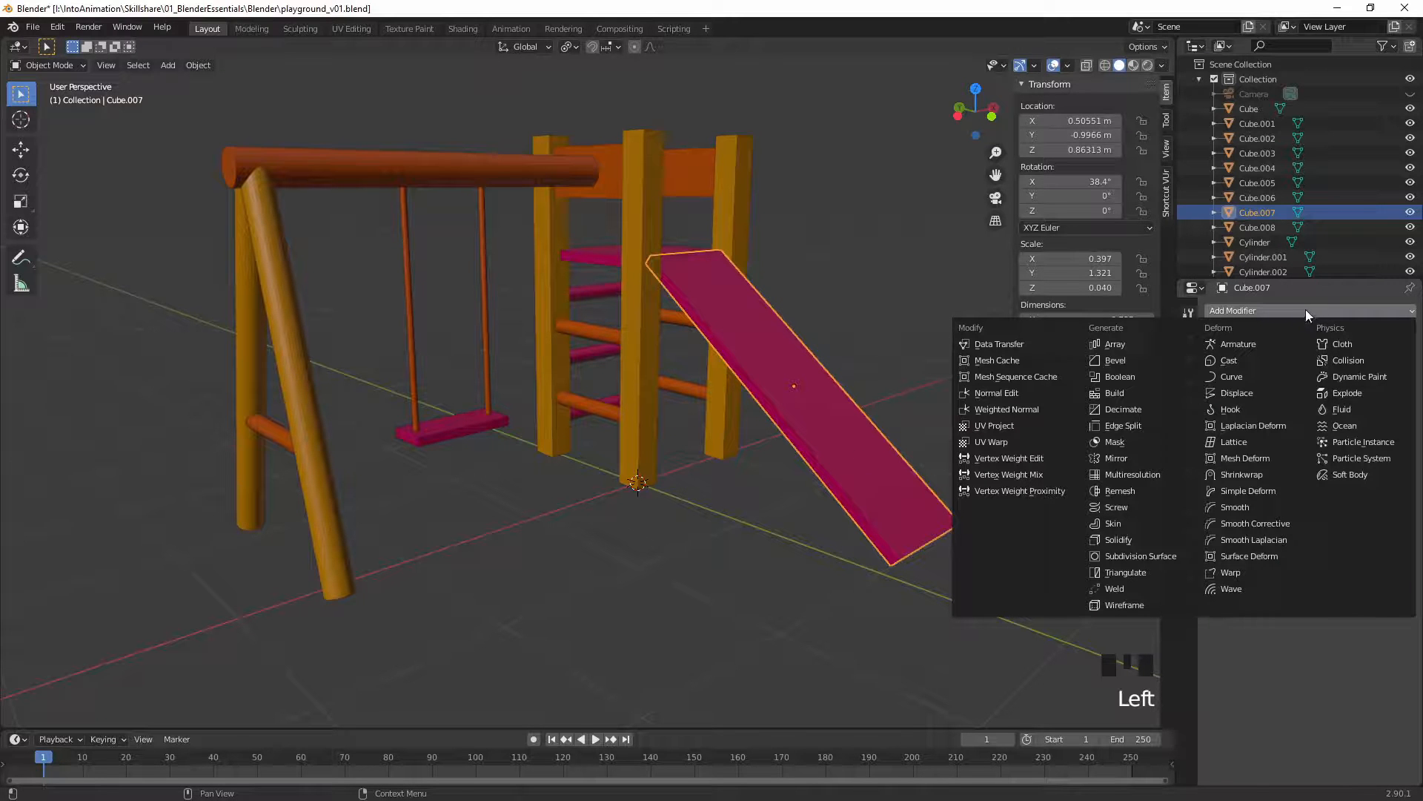
left_click(1127, 360)
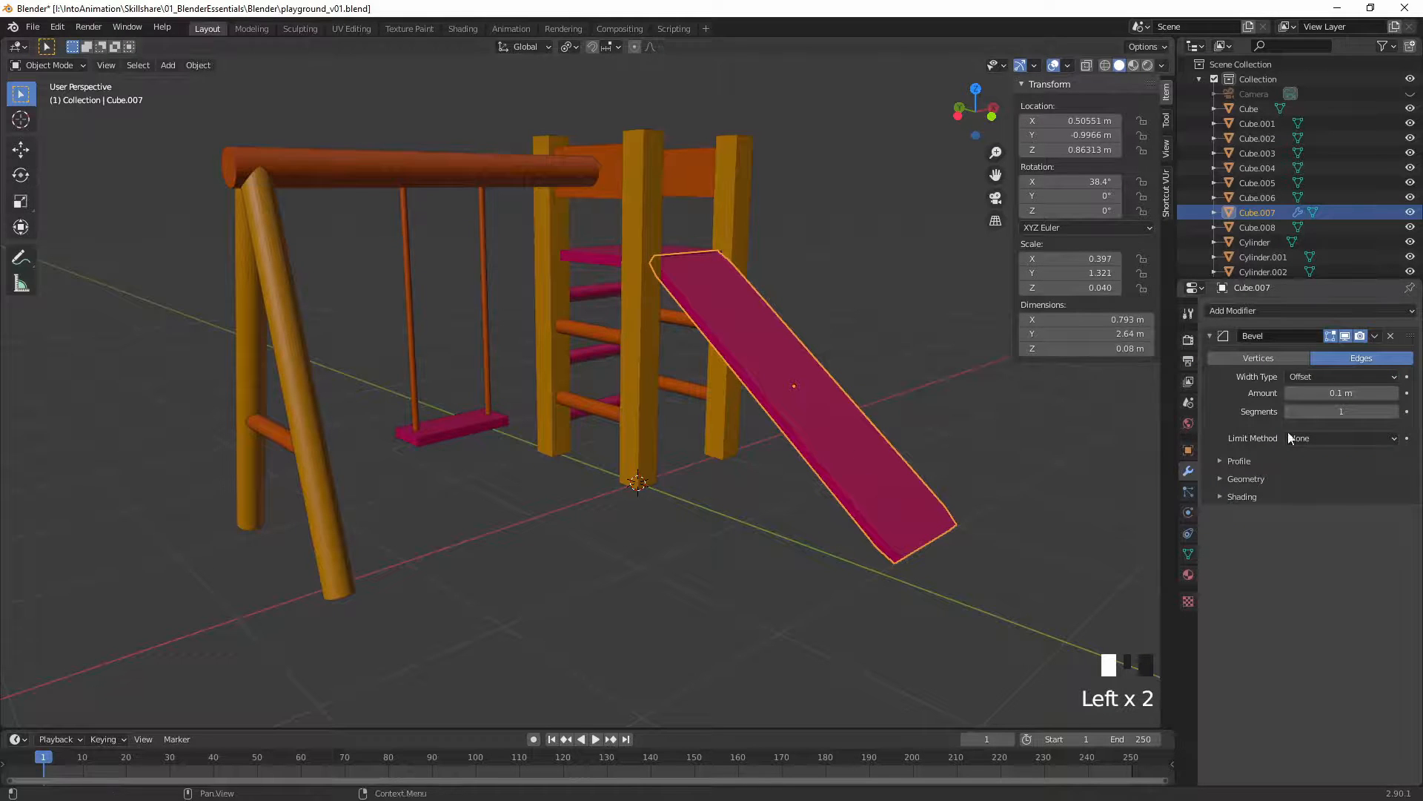
left_click_drag(1327, 393, 1398, 393)
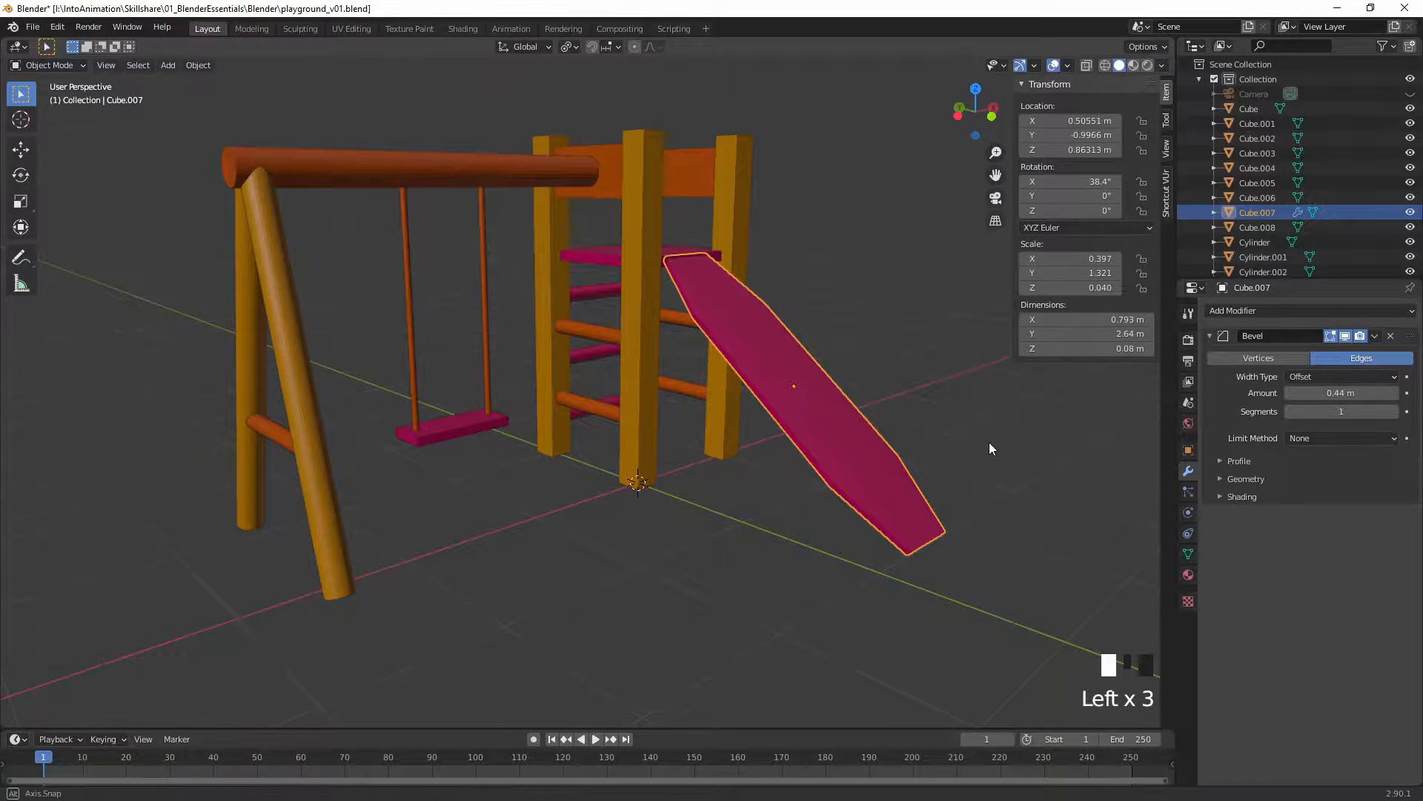
Step: Set the number of segments of the slide's bevel to 3
middle_click_drag(989, 442, 936, 466)
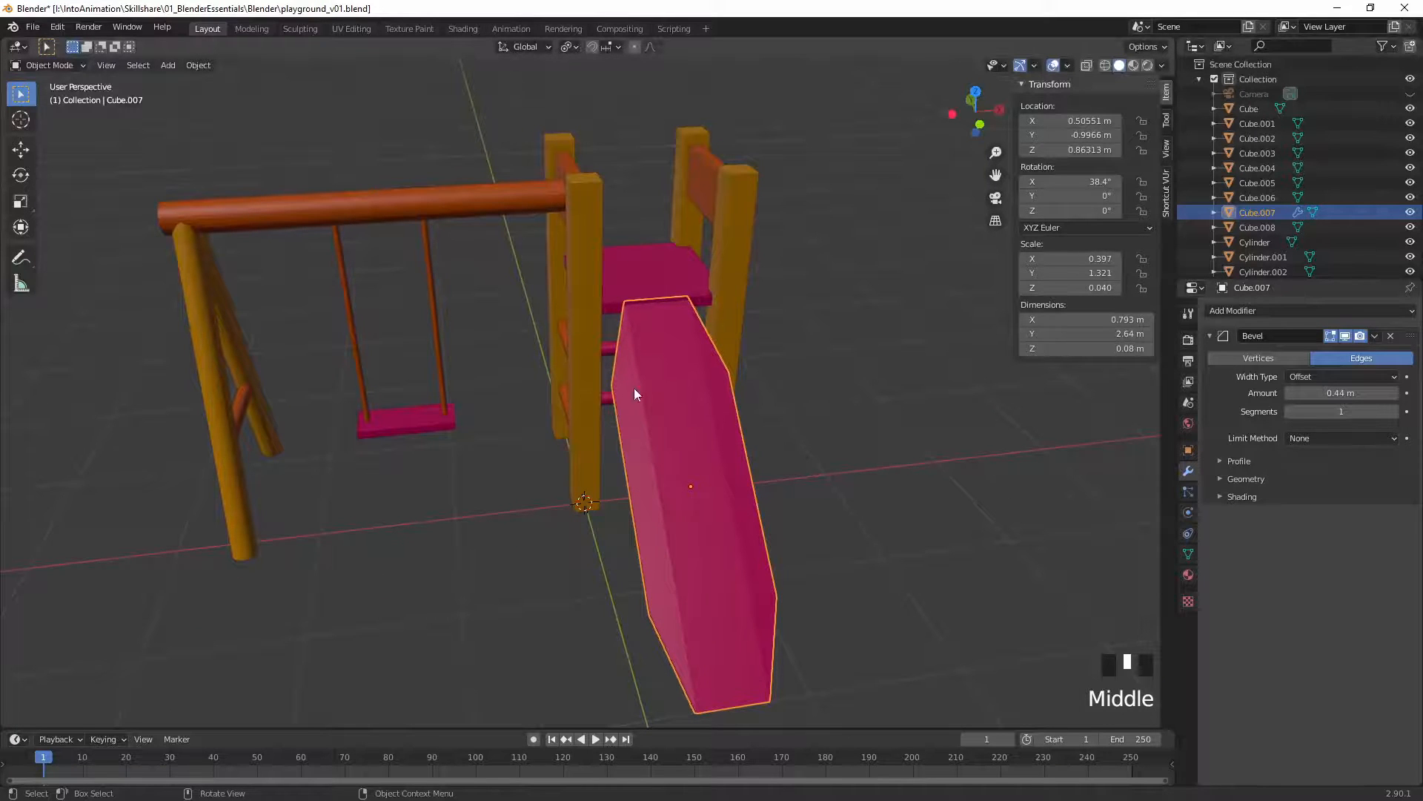
middle_click_drag(674, 573, 815, 378)
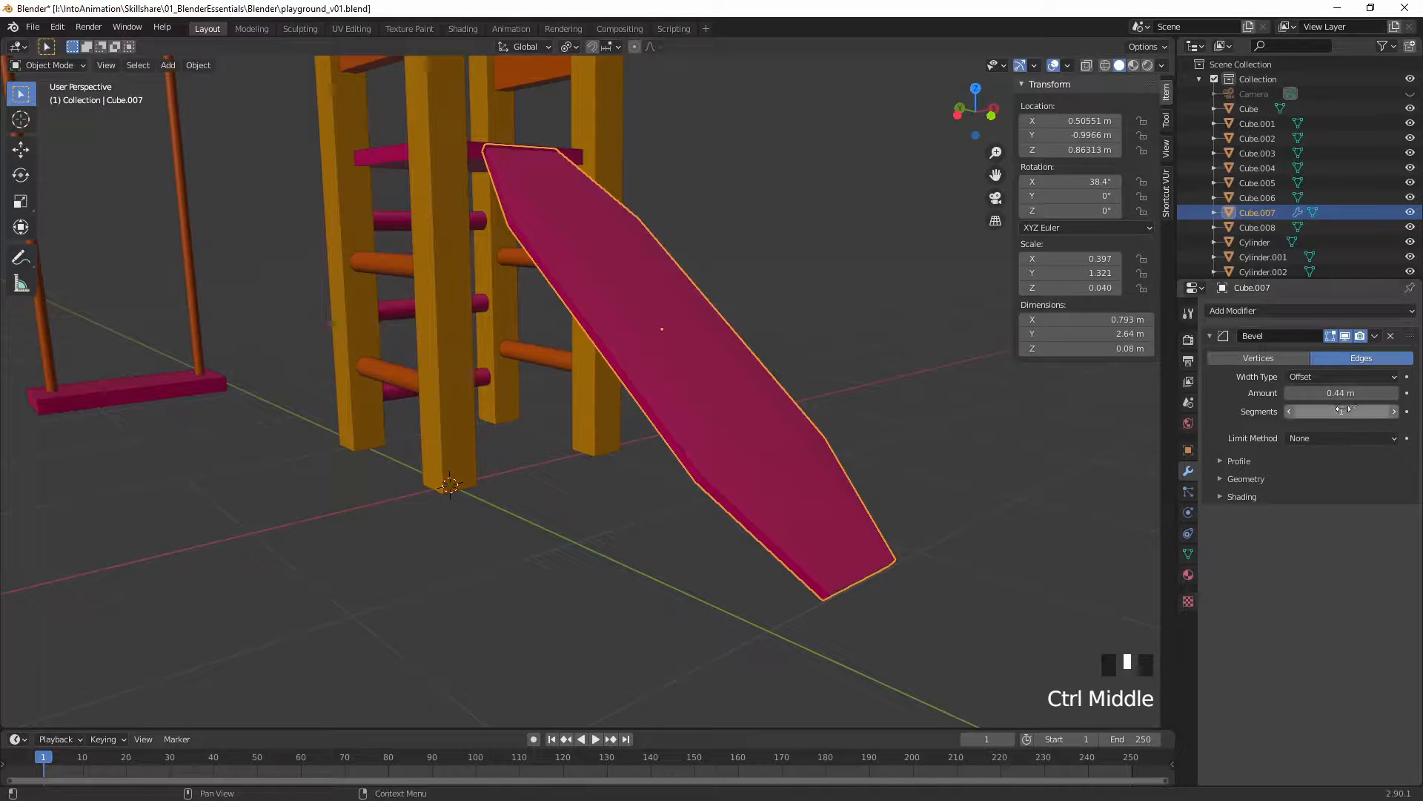
left_click(1396, 413)
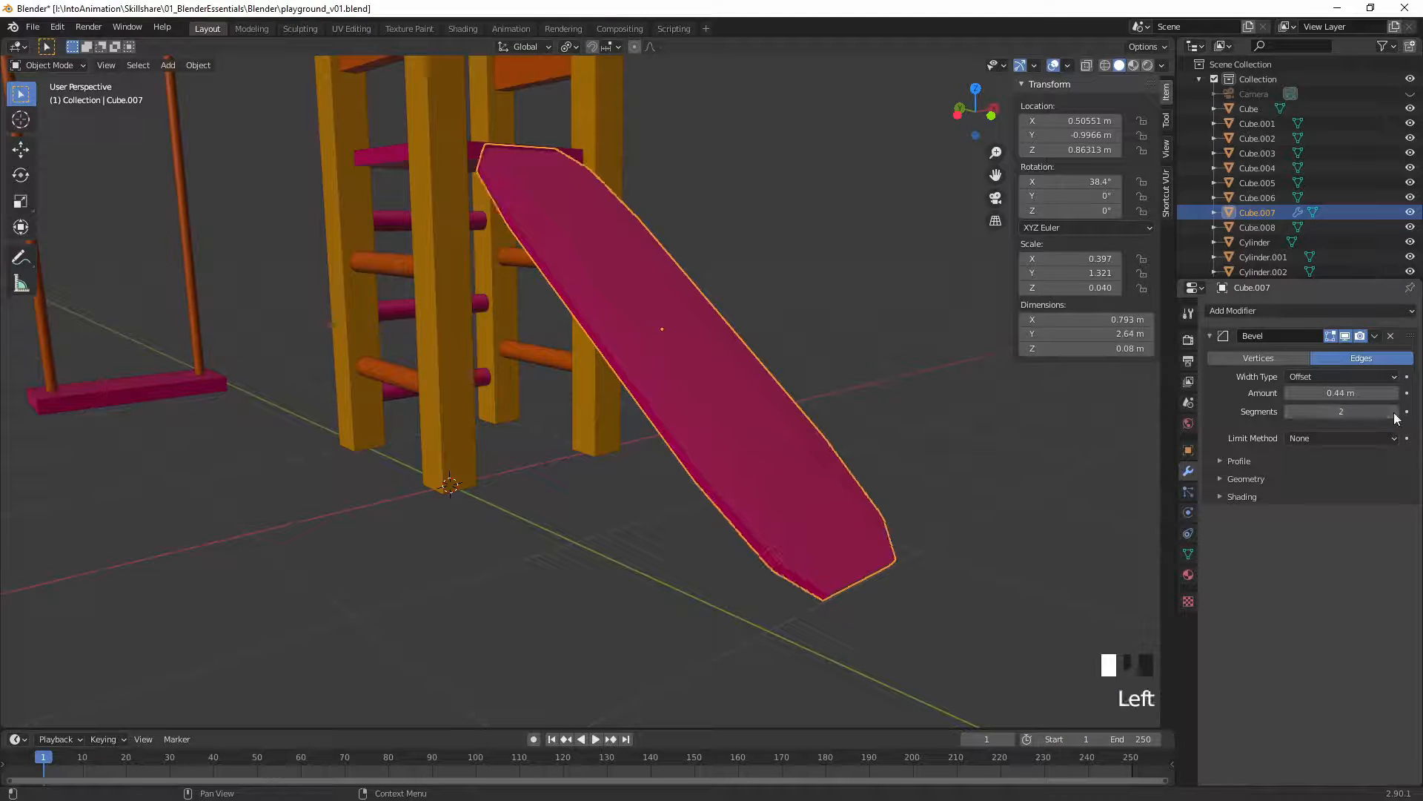
left_click(1396, 412)
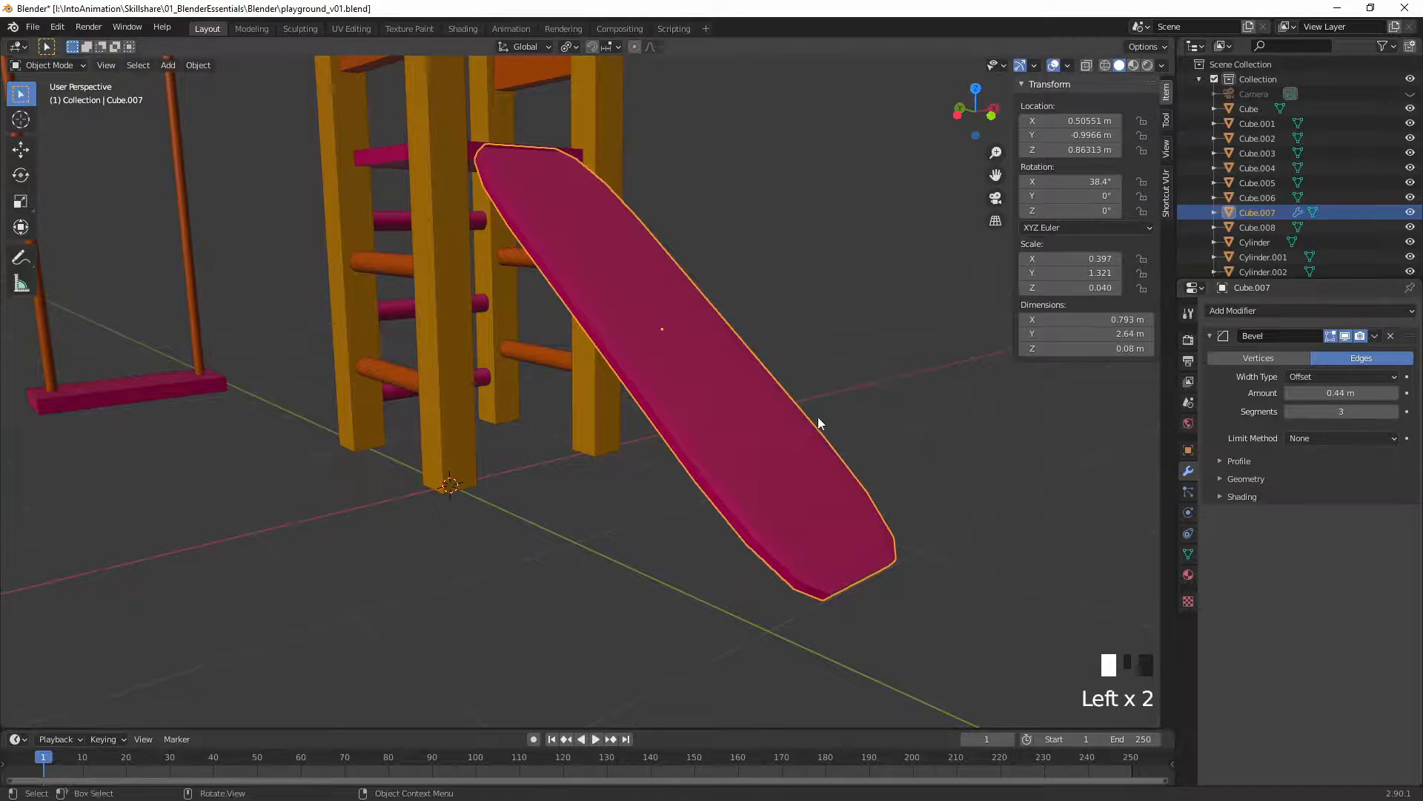
Step: Remove the Bevel modifier from the slide
middle_click_drag(817, 416, 764, 455)
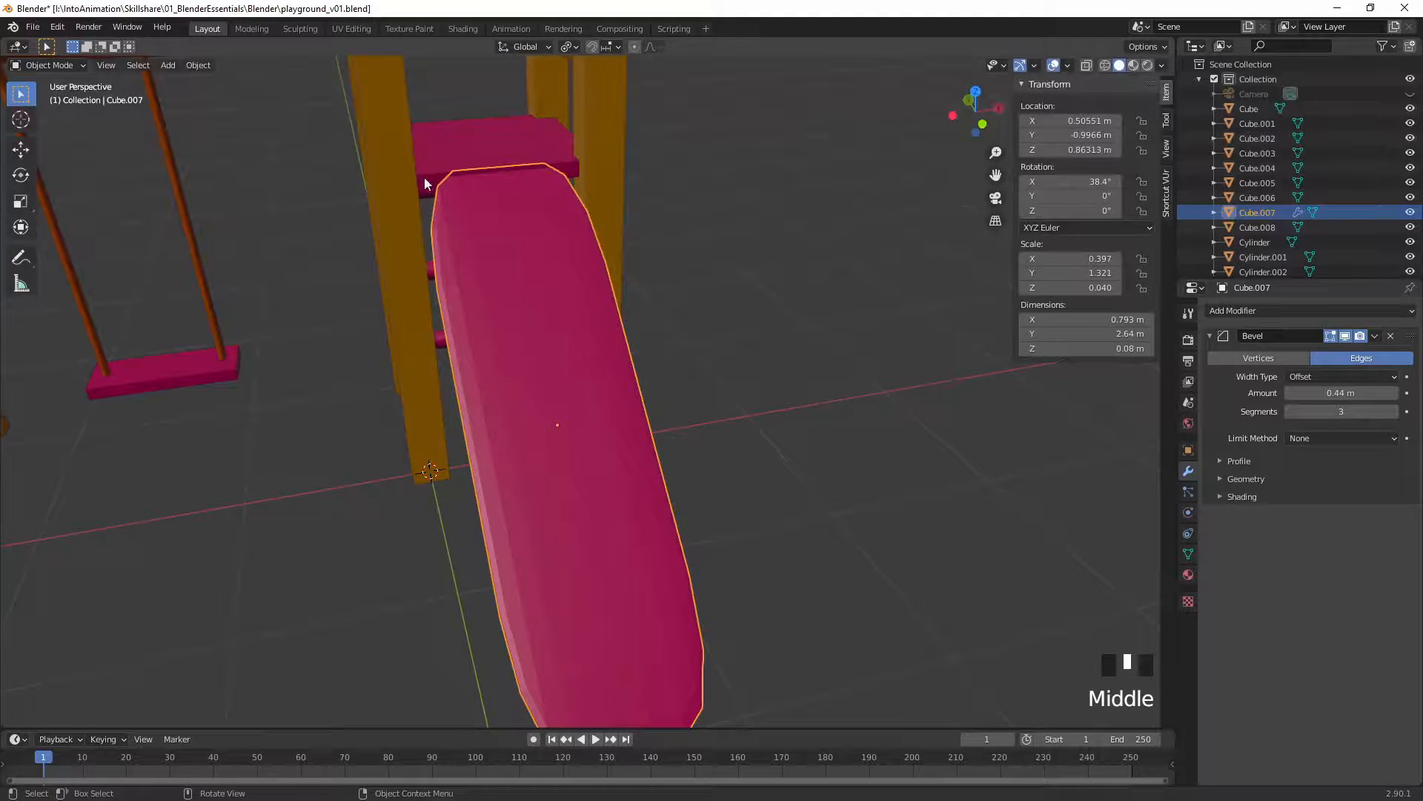
middle_click_drag(579, 464, 712, 415)
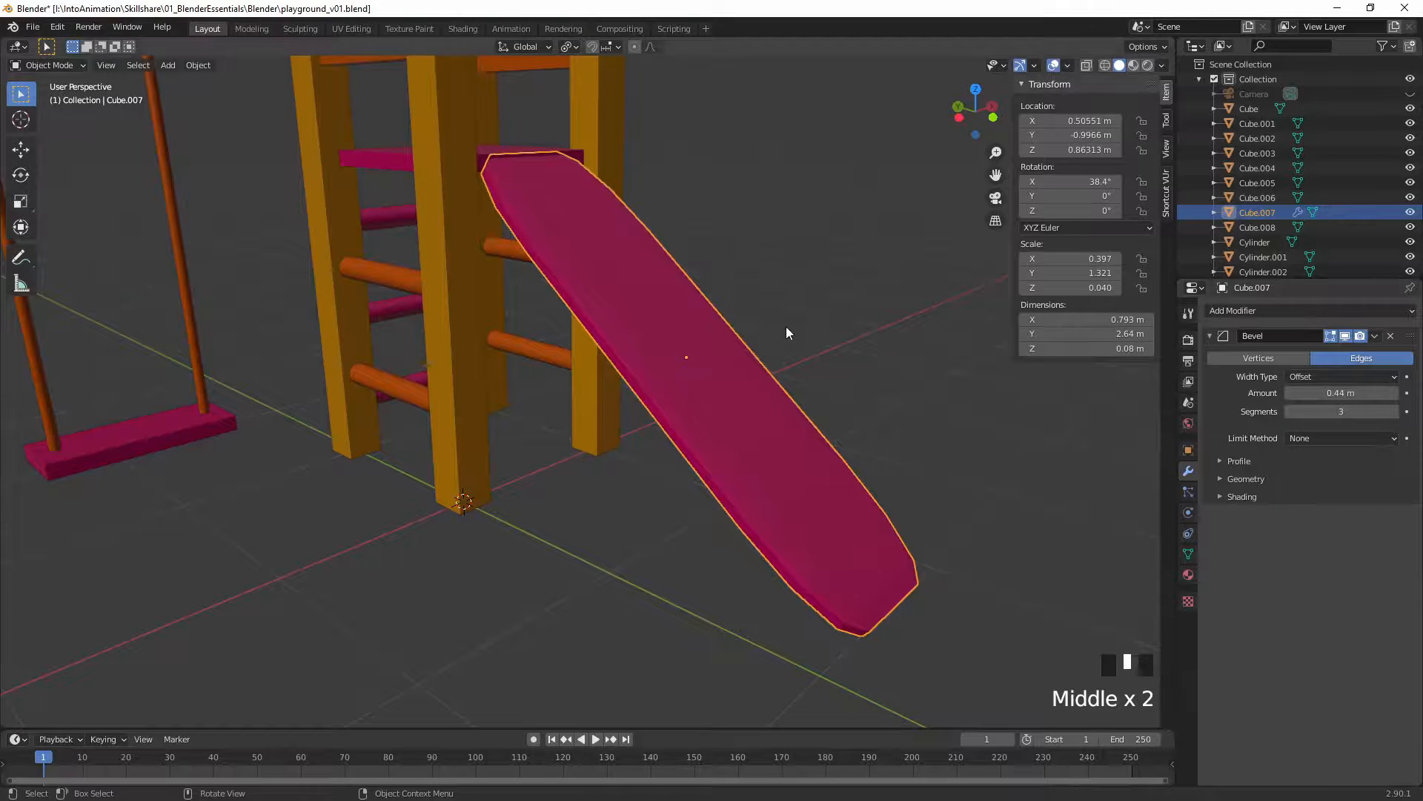
left_click(1392, 339)
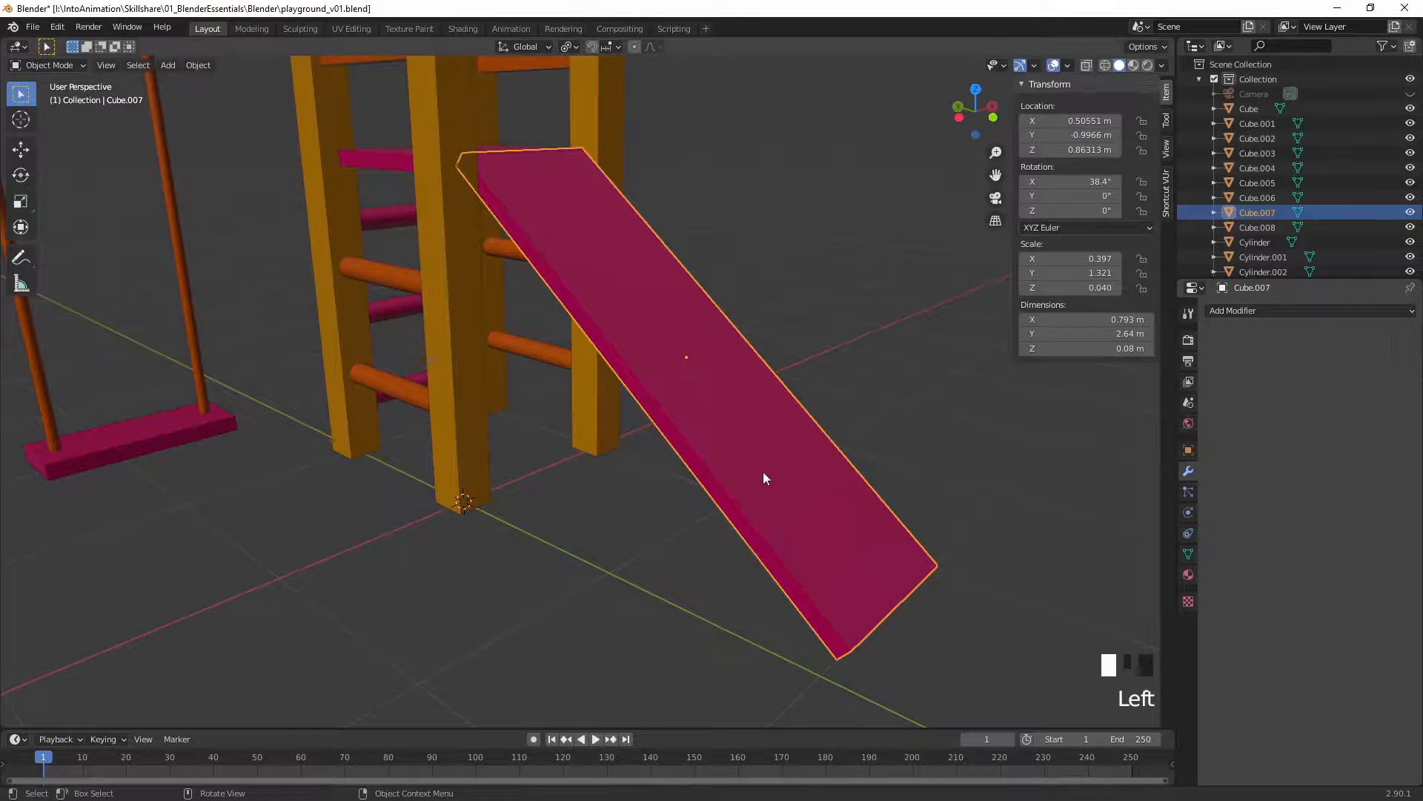
Step: Apply the scale transform to the slide
middle_click_drag(807, 416, 823, 398)
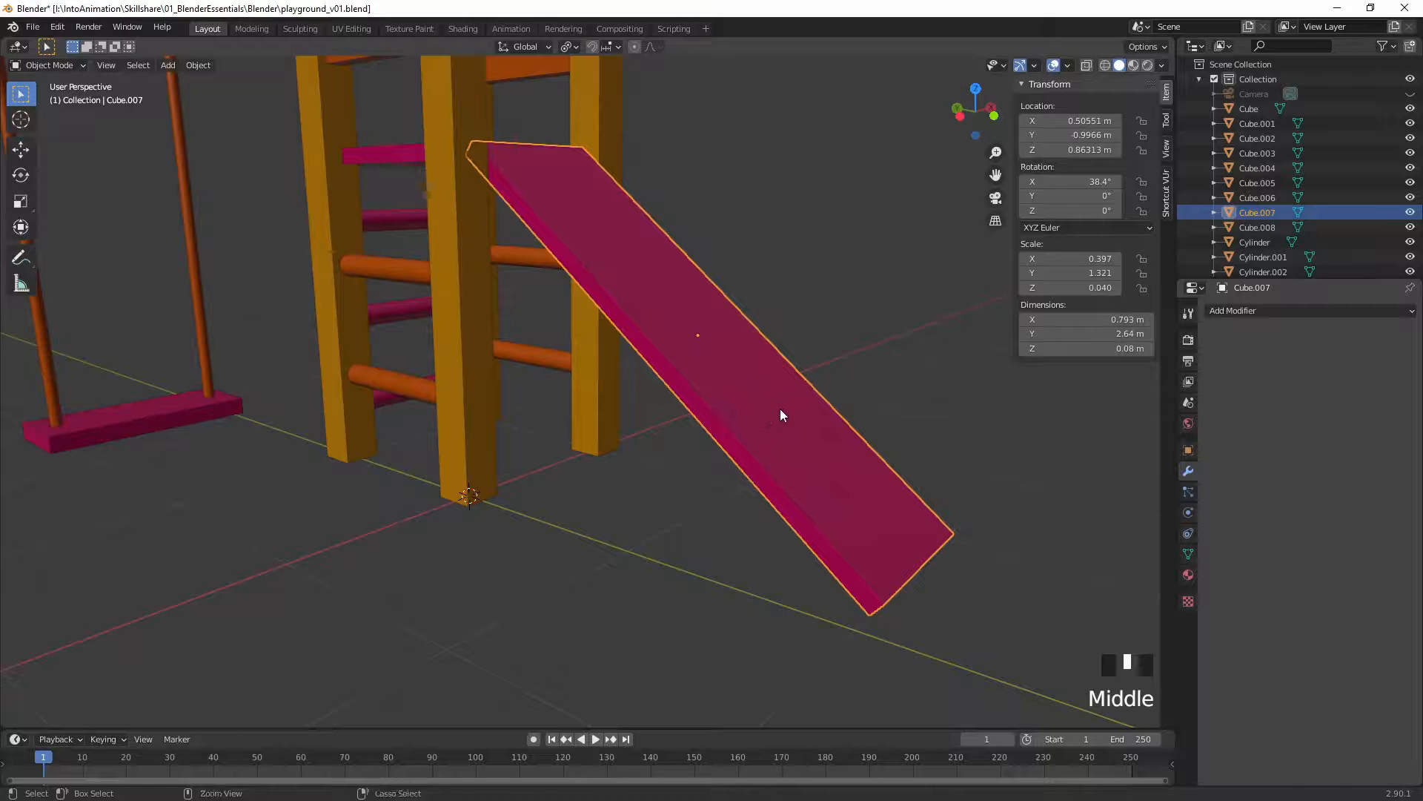
key("ctrl+a")
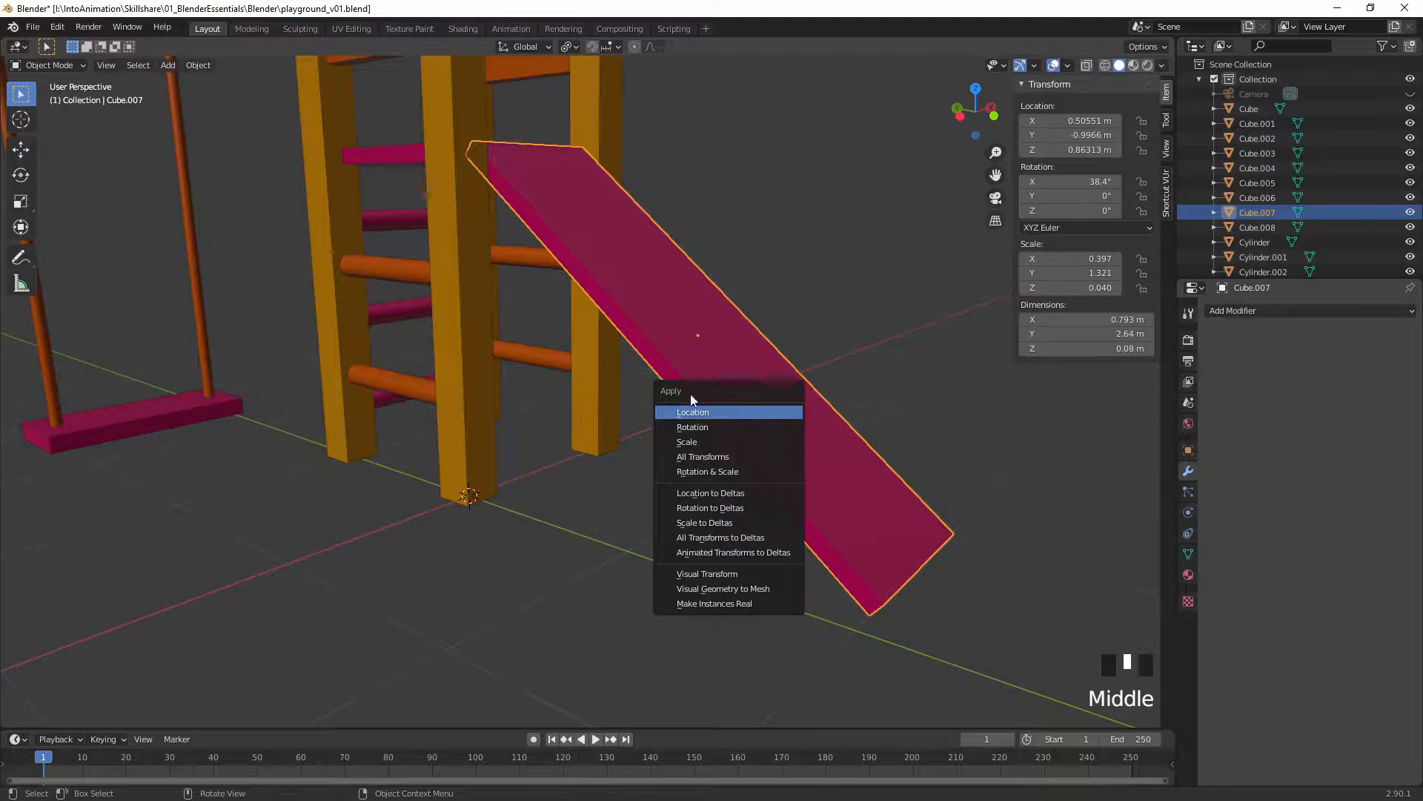
left_click(696, 441)
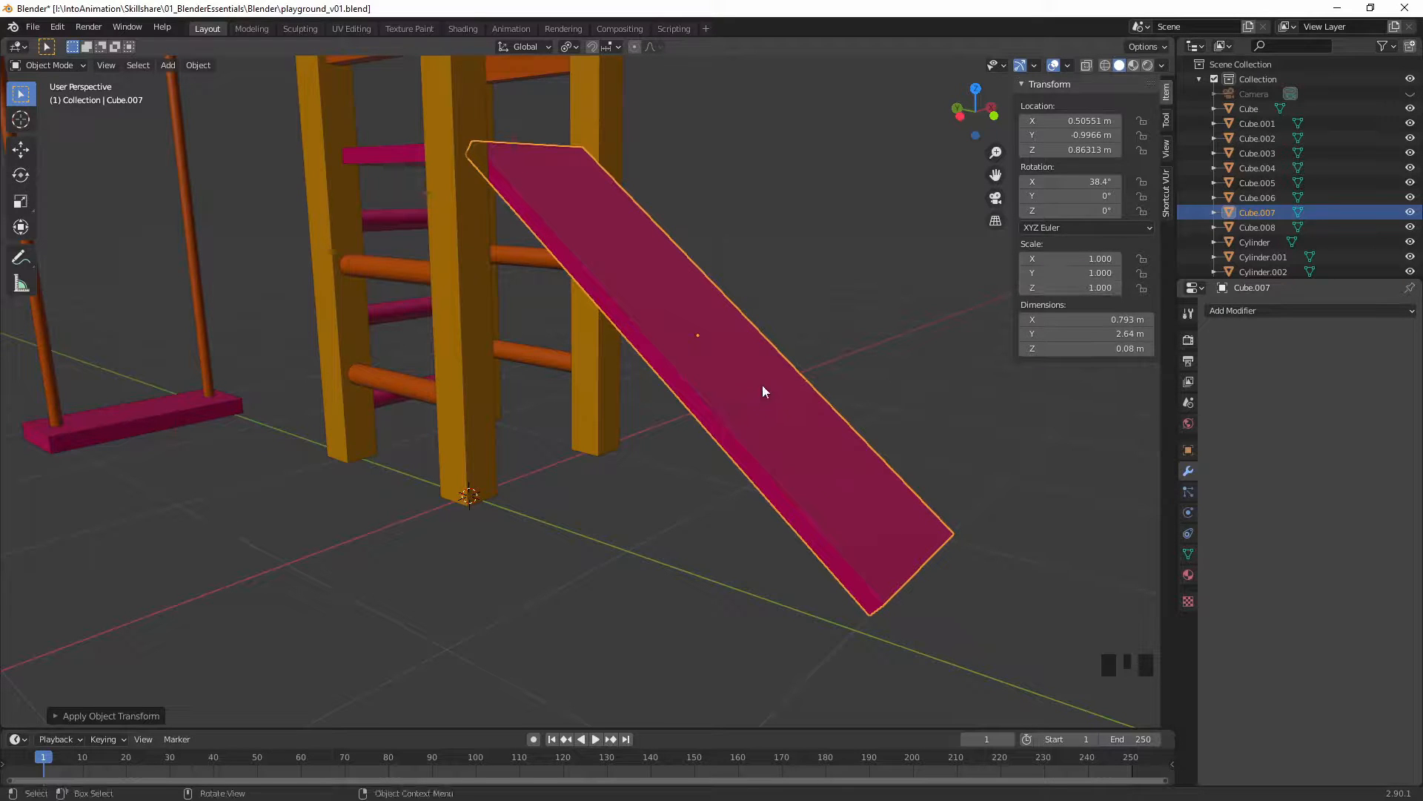
Step: Scale the slide up uniformly to about 3.256, and reset its scale to the default
key("s")
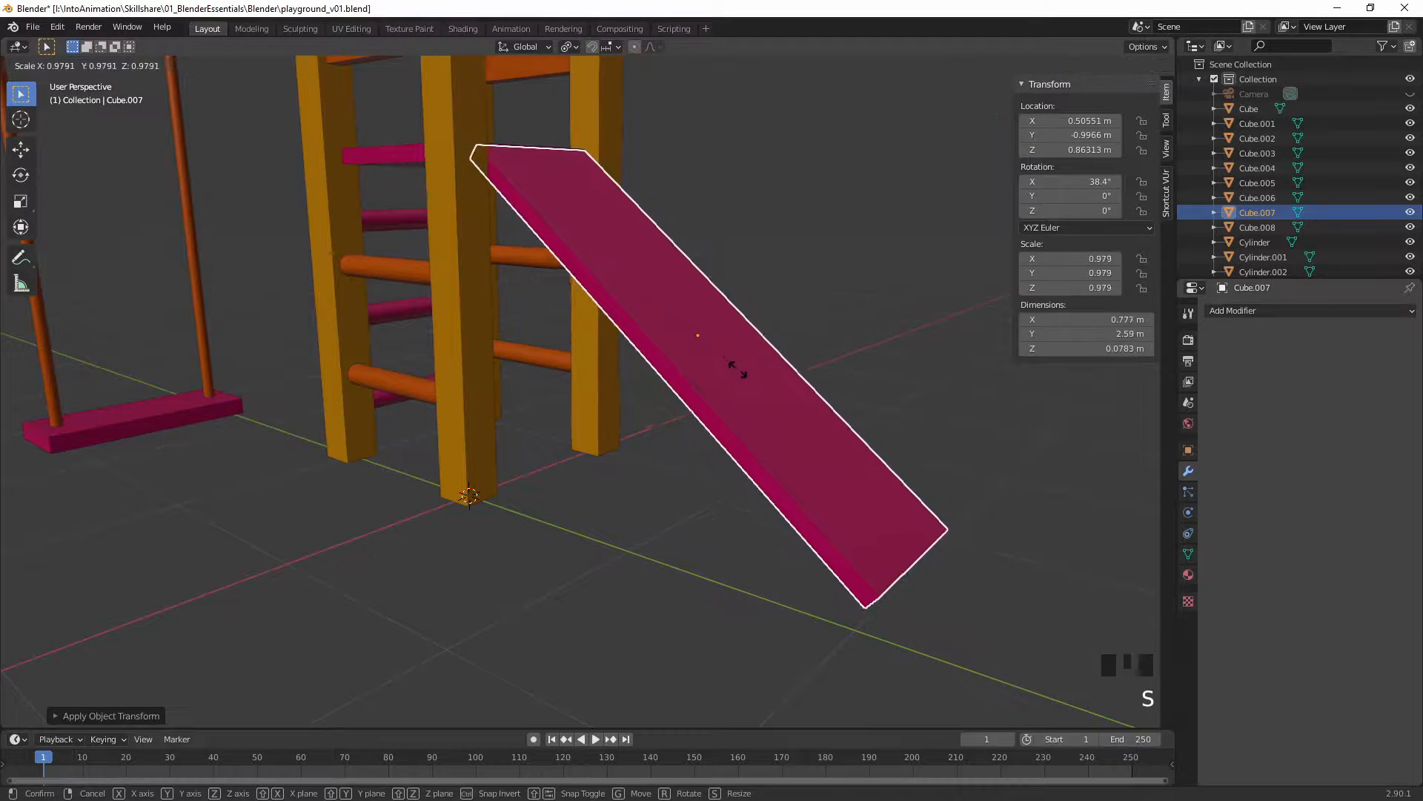
left_click(874, 352)
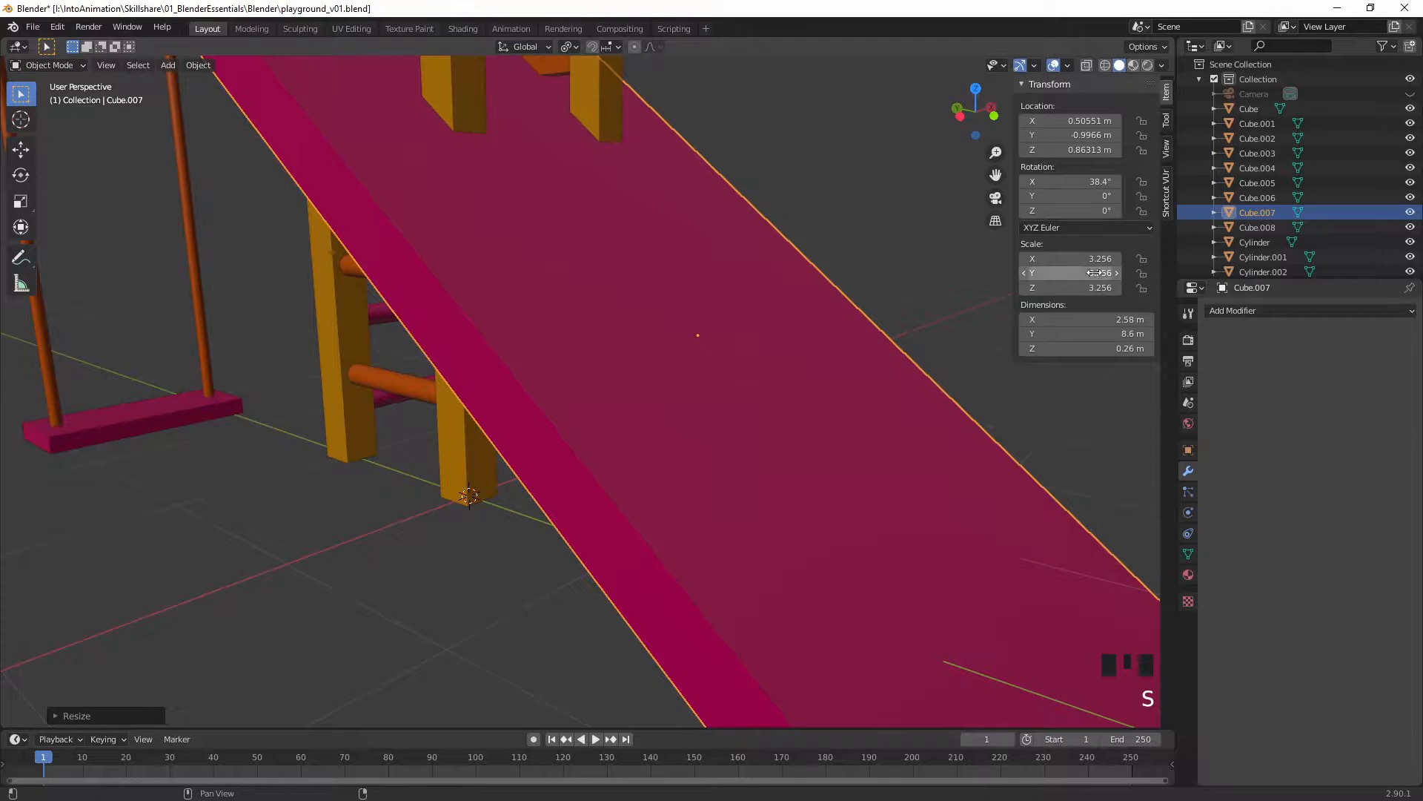
key("BackSpace")
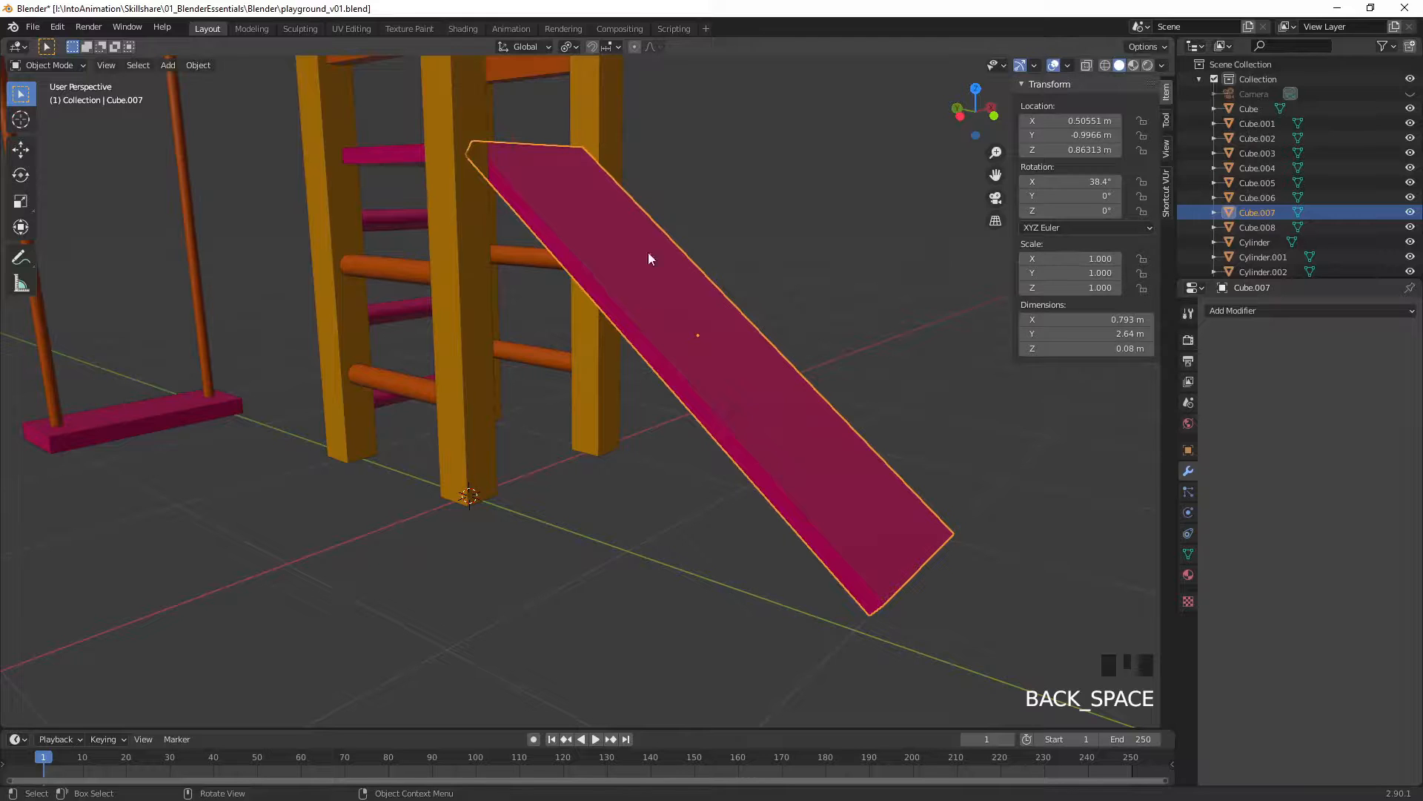
Step: Add a Bevel modifier to the slide with an amount of 0.016 m and 3 segments
middle_click_drag(918, 528, 932, 497)
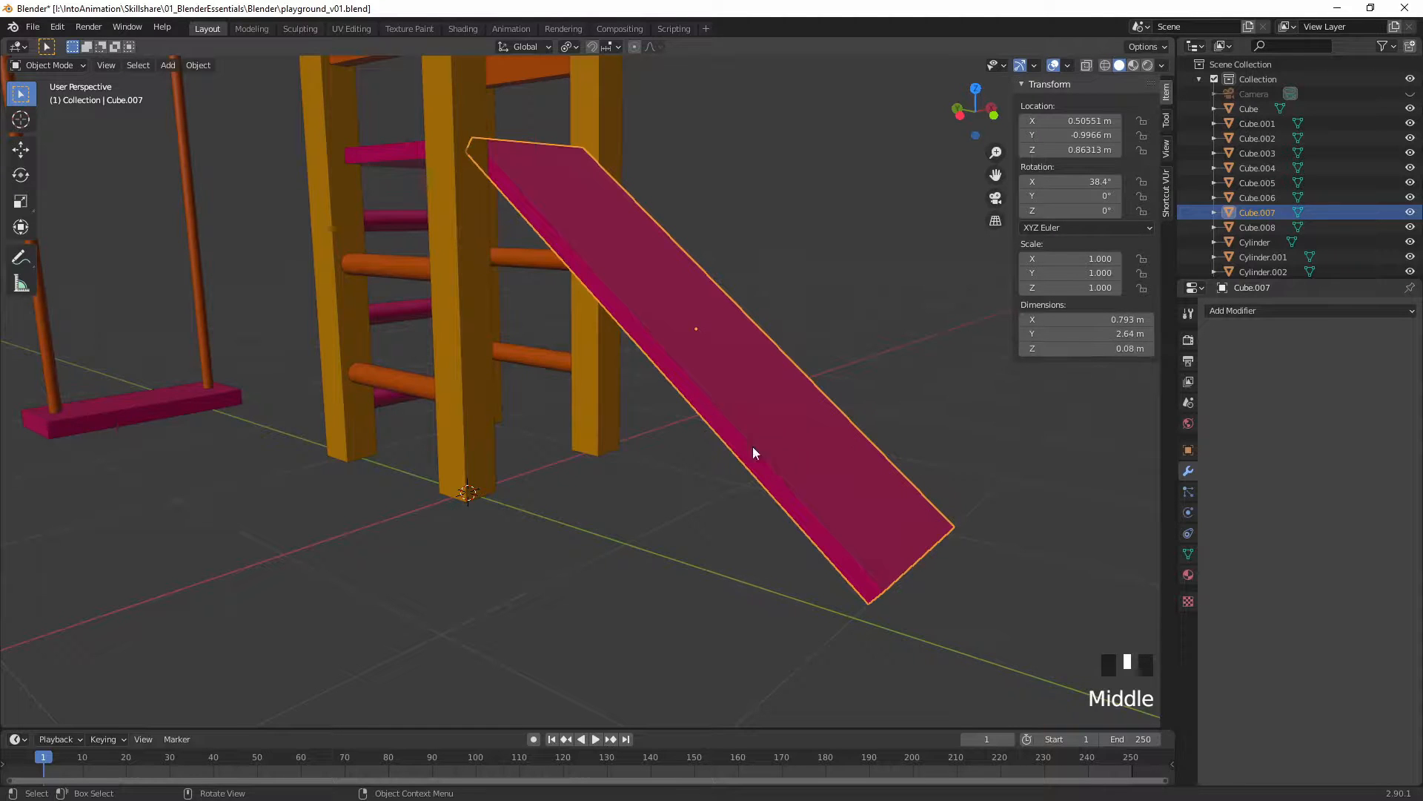
middle_click_drag(590, 443, 594, 448)
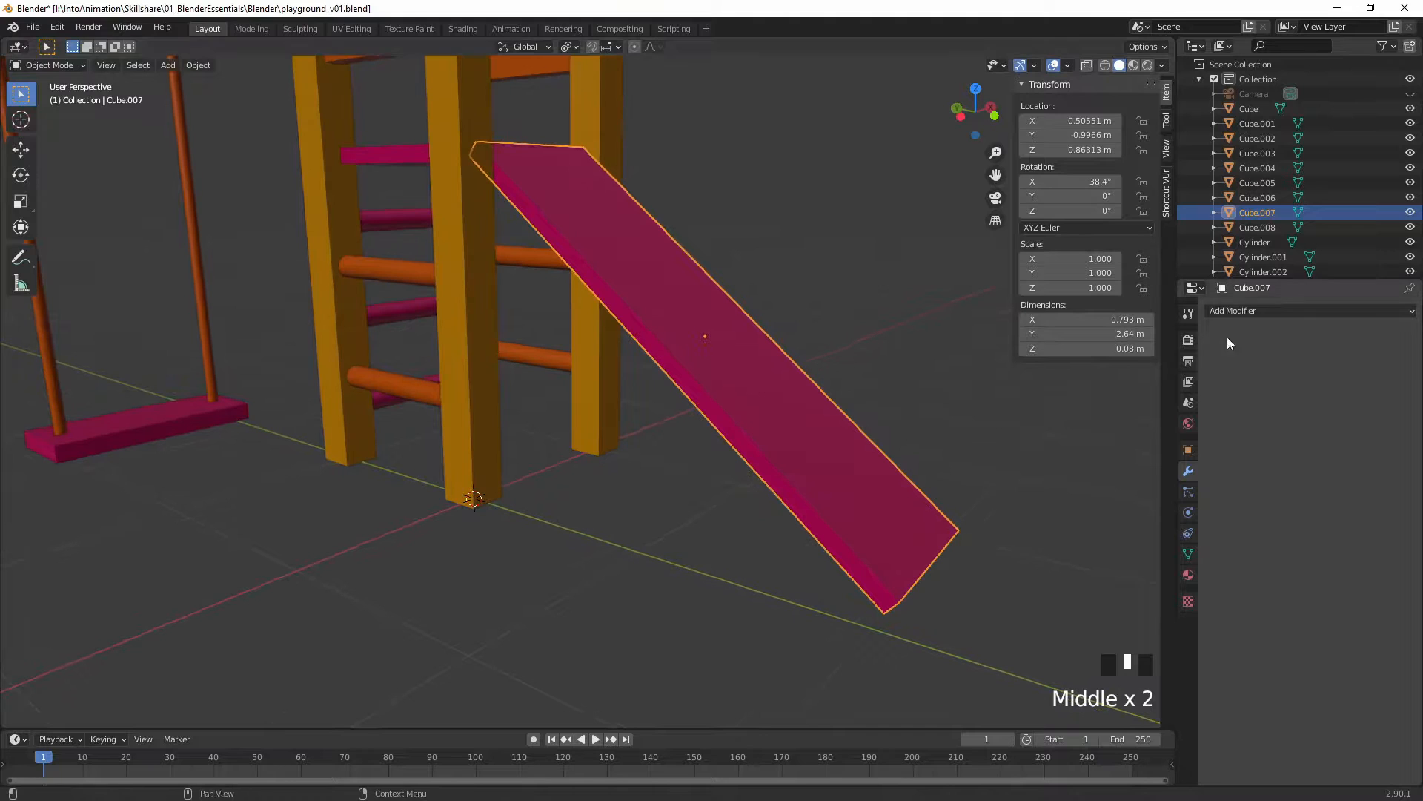
left_click(1275, 312)
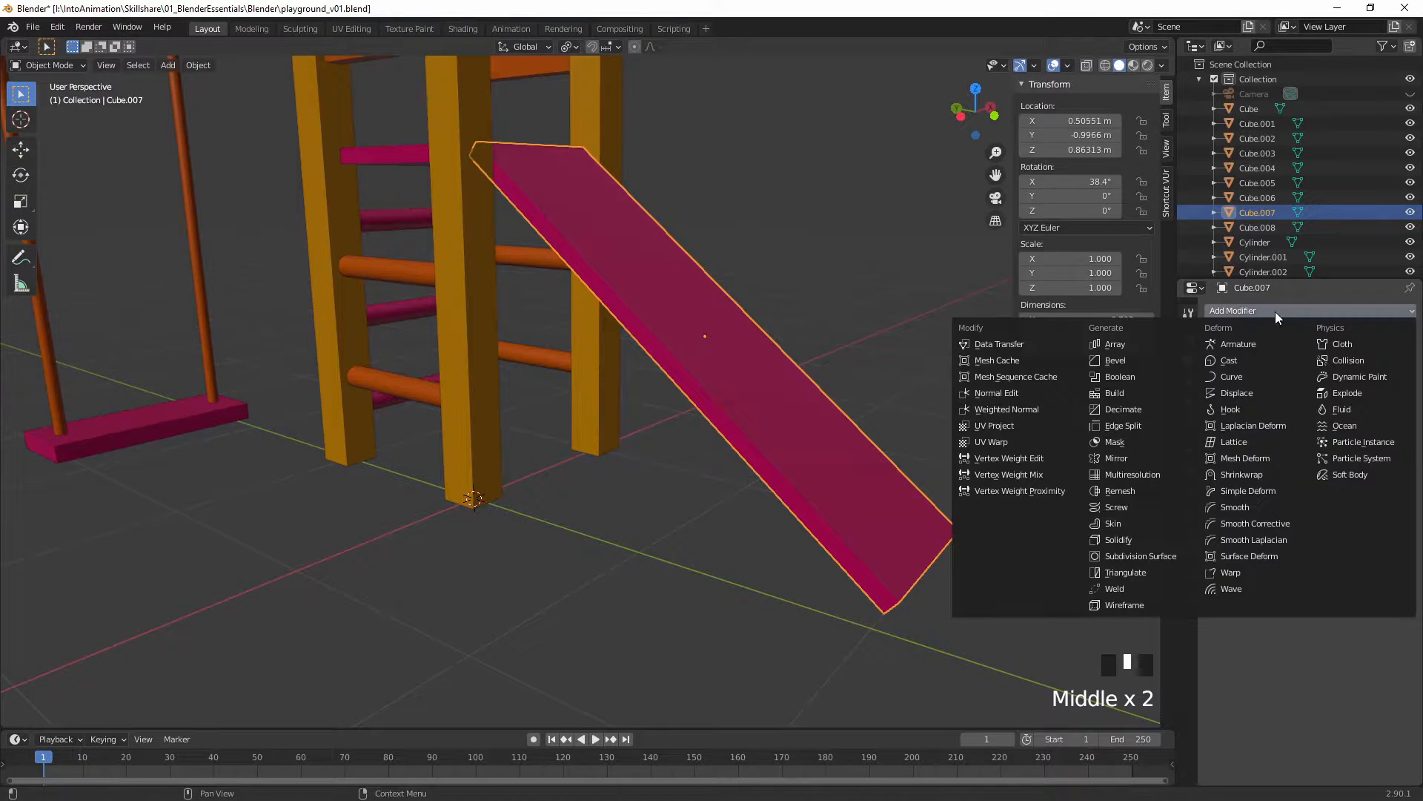
left_click(1133, 360)
middle_click_drag(1003, 421, 920, 422)
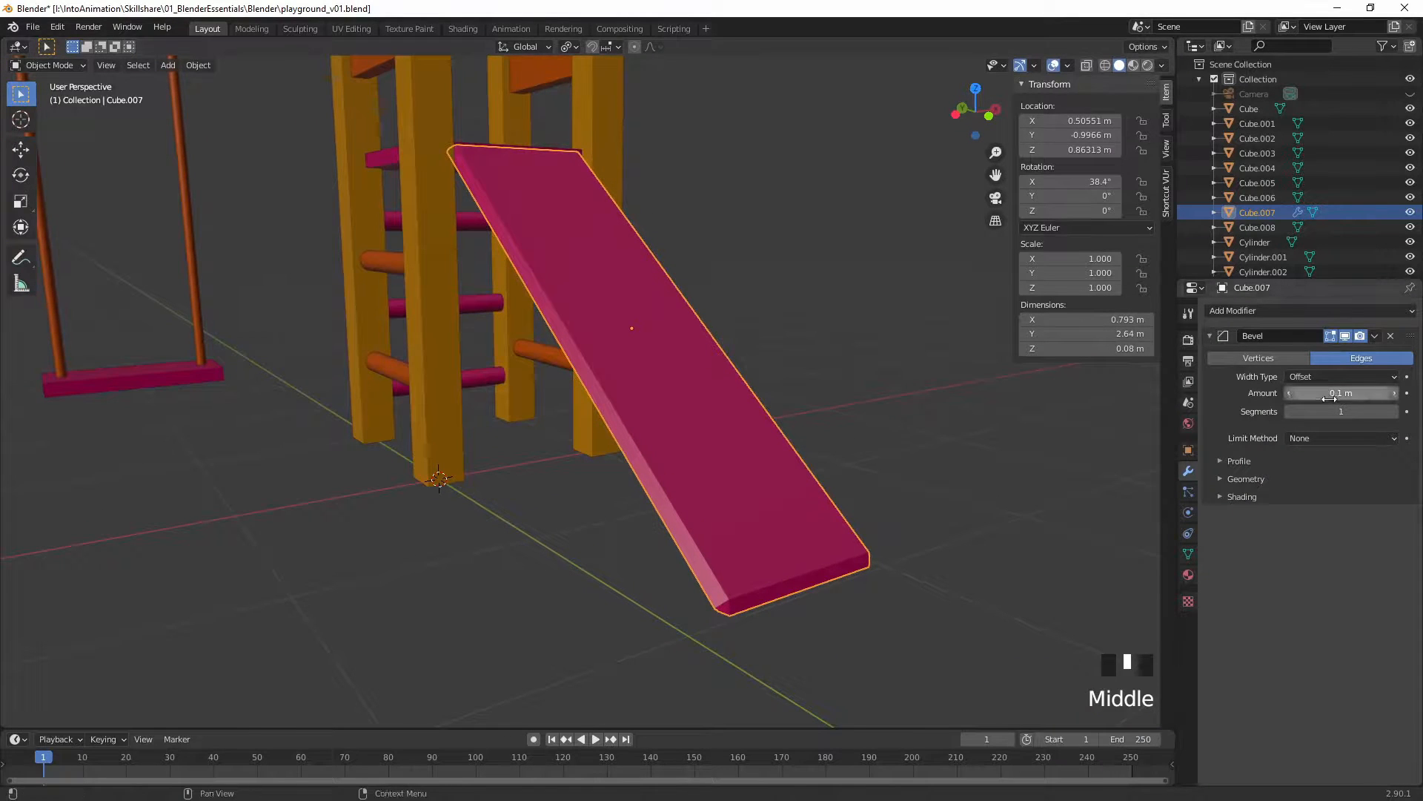
mouse_move(1346, 394)
left_mouse_down()
mouse_move(1309, 394)
mouse_move(1343, 394)
left_mouse_up()
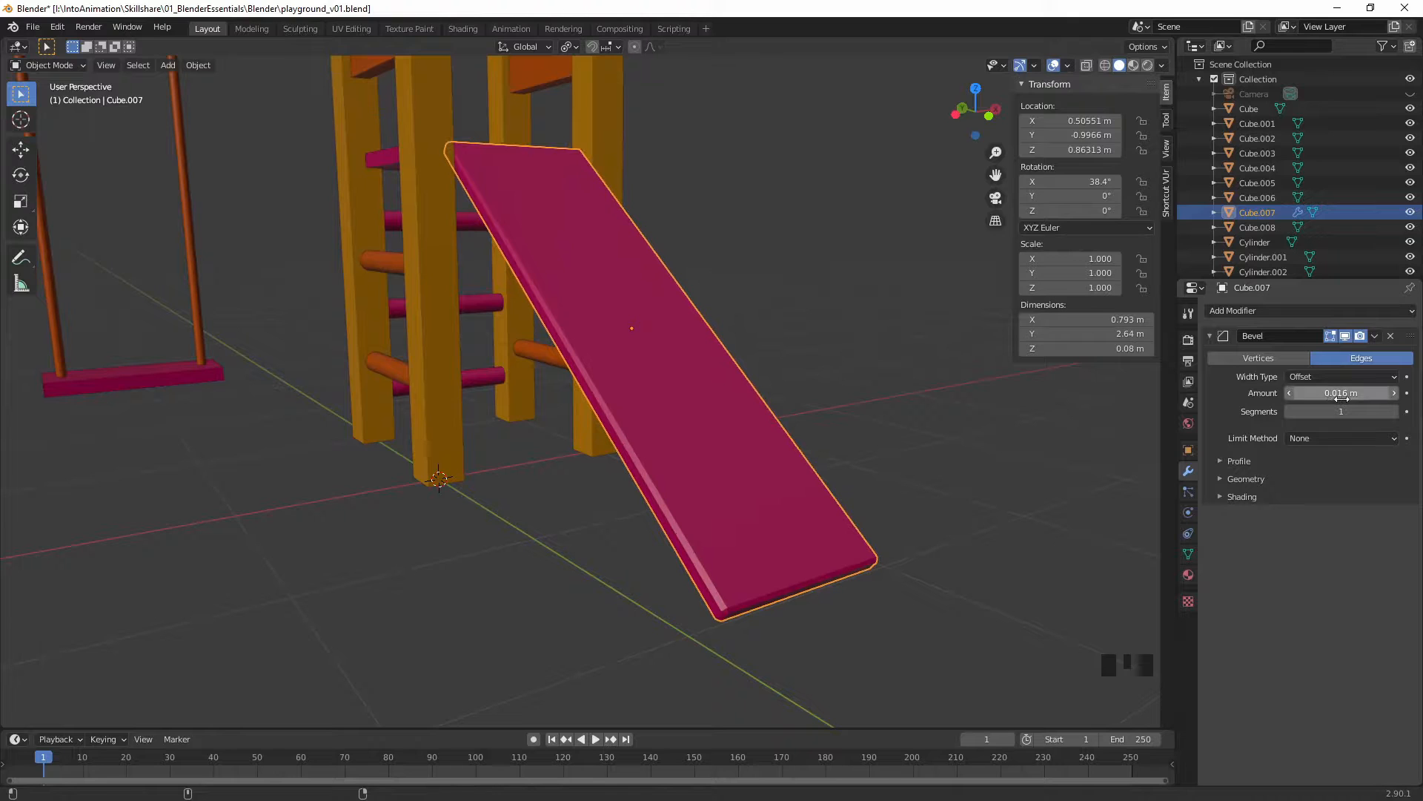
left_click(1395, 412)
left_click(1395, 411)
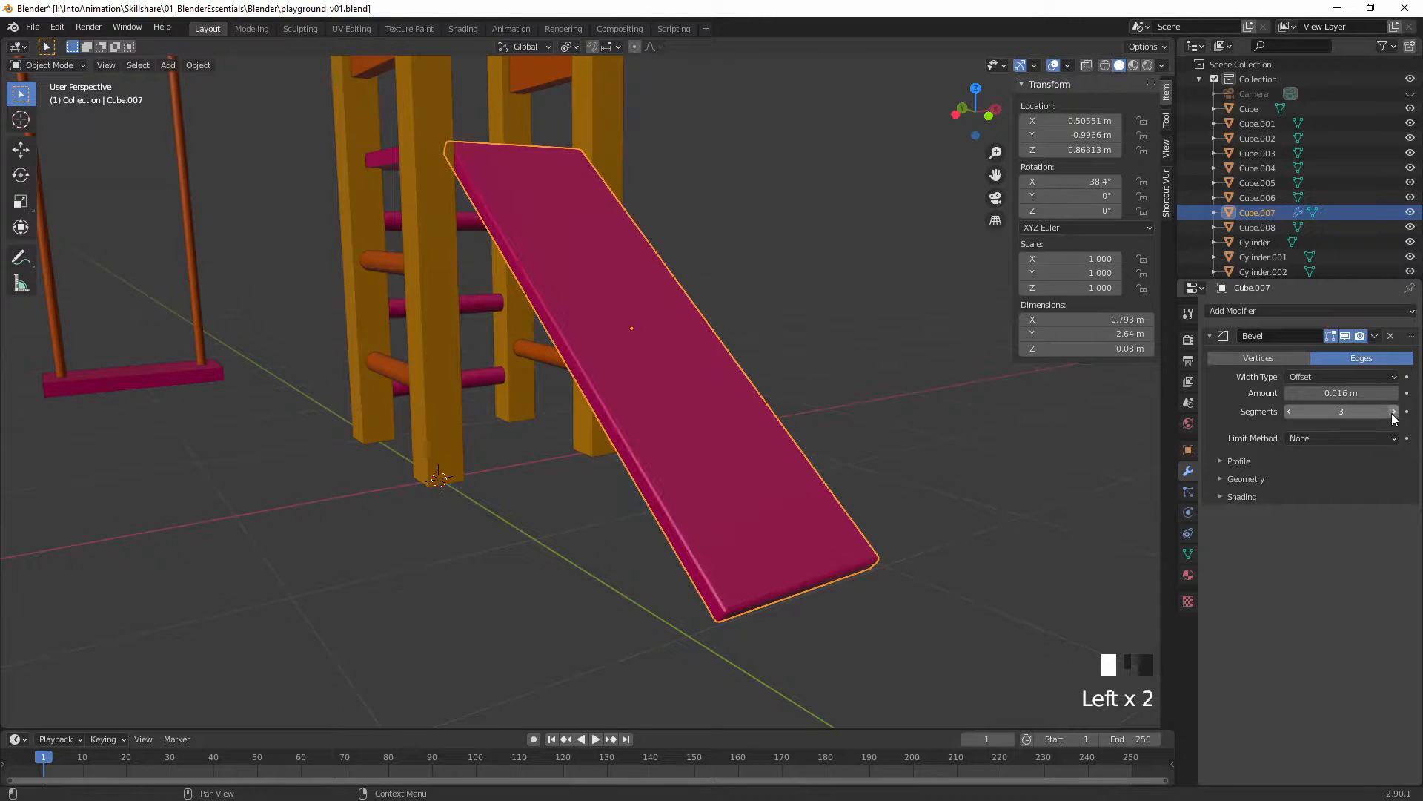
Step: Examine the slide's bevelled edges and remove the Bevel modifier from it
middle_click_drag(745, 496, 890, 386)
middle_click_drag(998, 365, 805, 404, "ctrl")
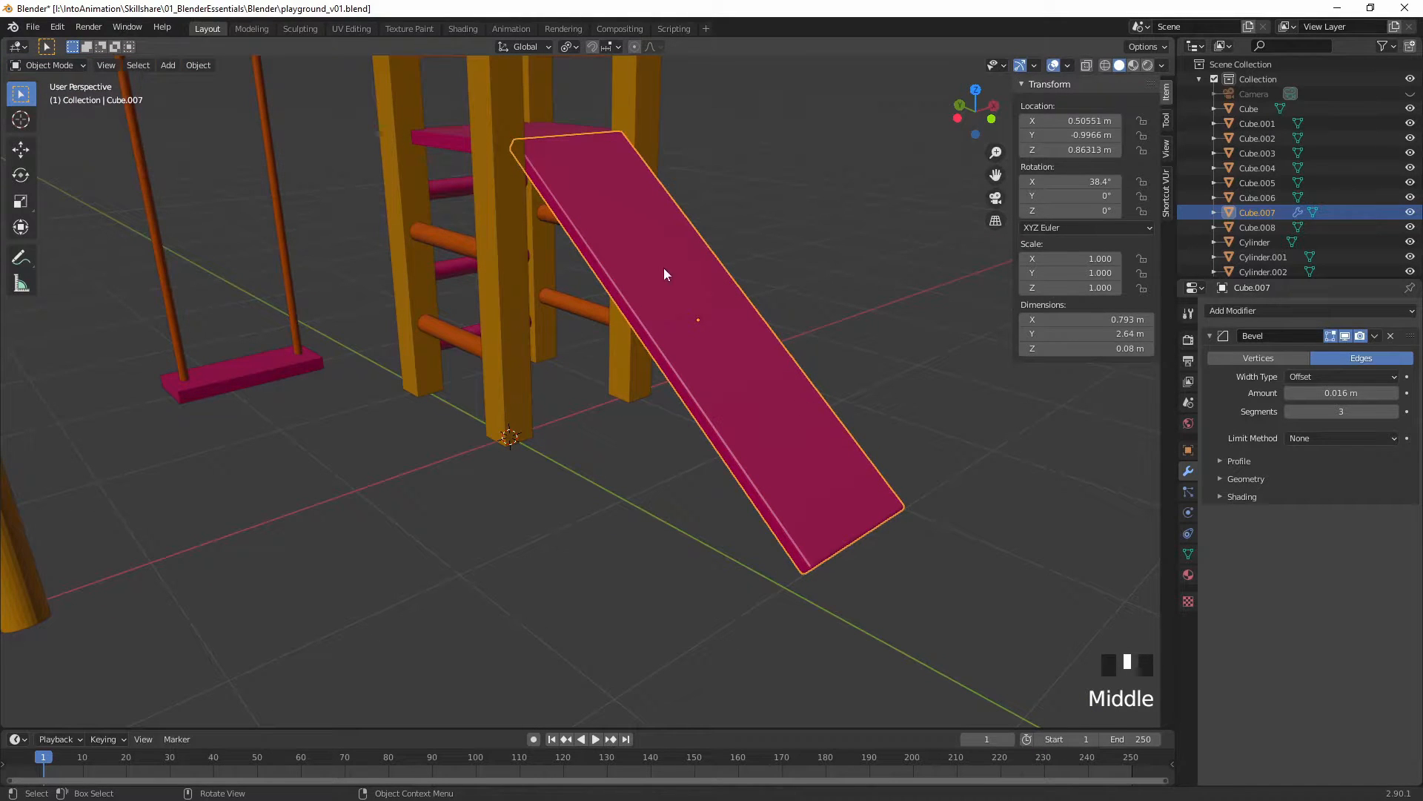
middle_click_drag(821, 328, 848, 374)
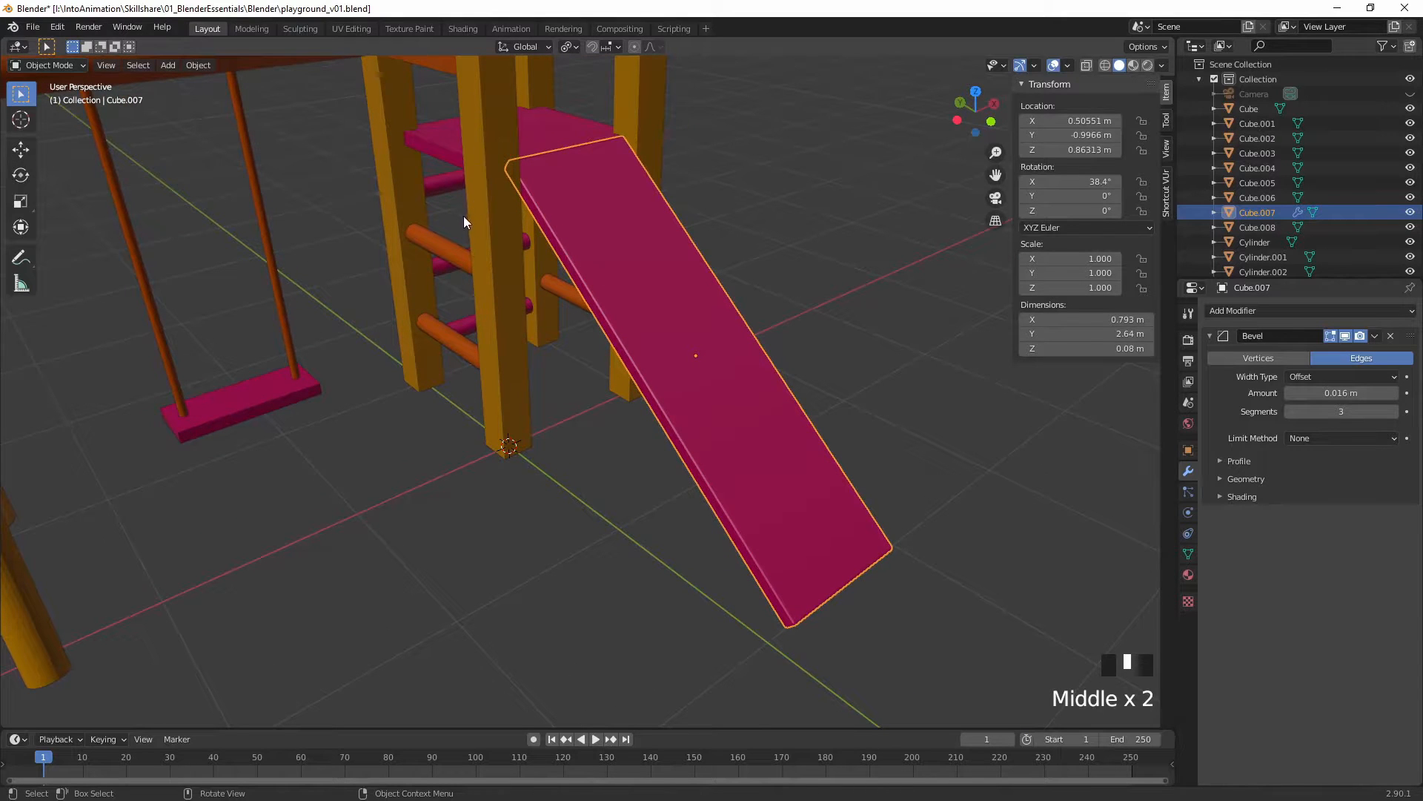
middle_click_drag(797, 287, 774, 266)
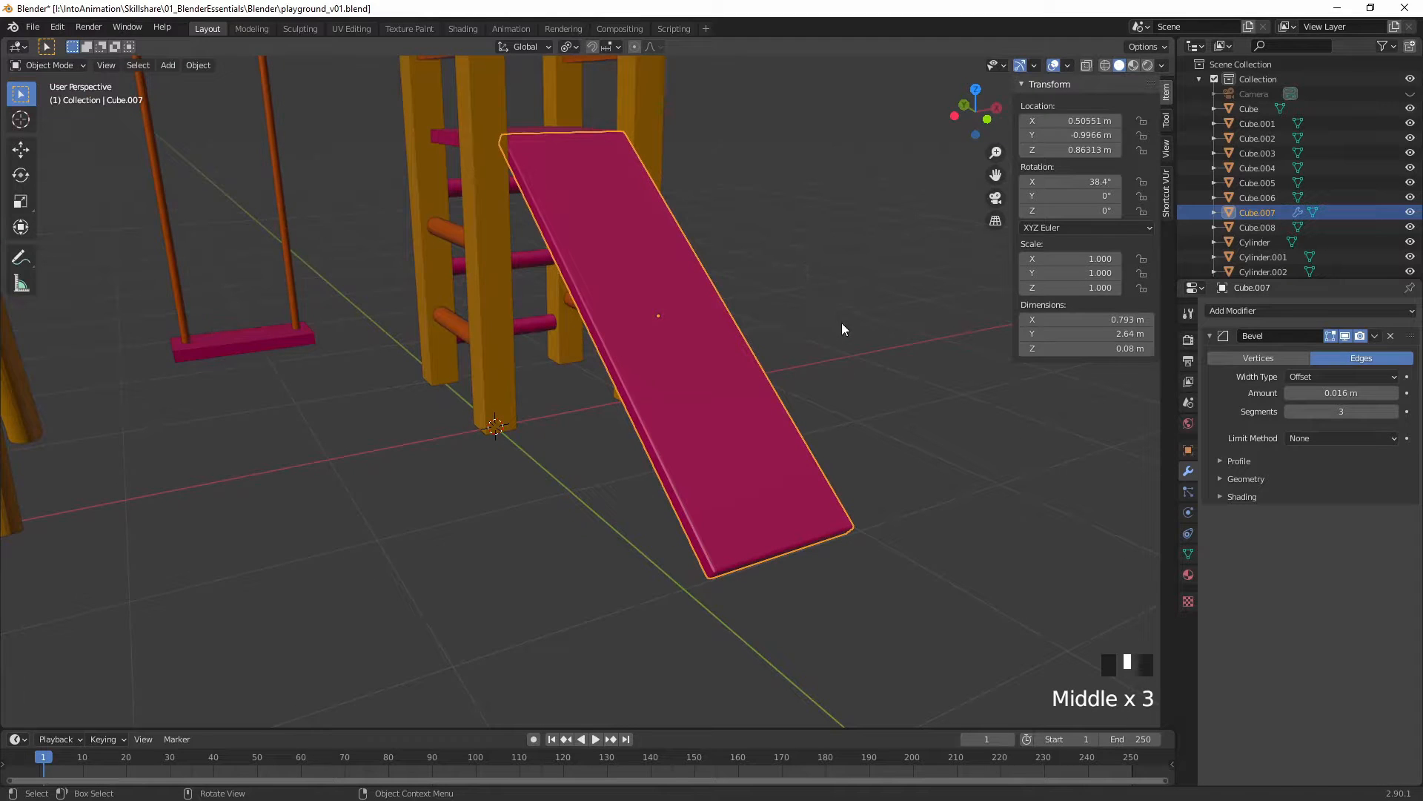
left_click(1391, 336)
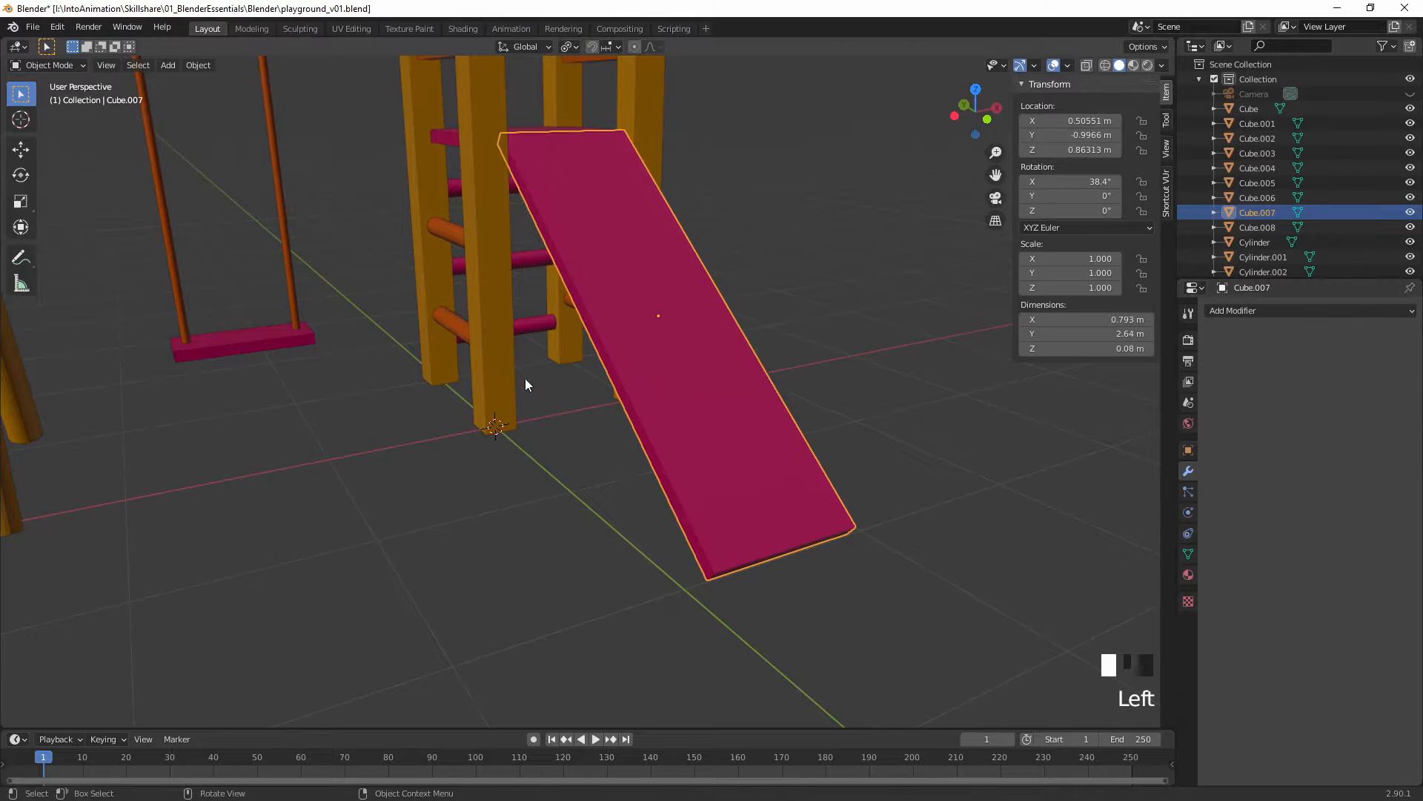
Step: Select all the parts of the playground together and apply their scale transform
middle_click_drag(526, 380, 751, 283)
left_click(695, 228)
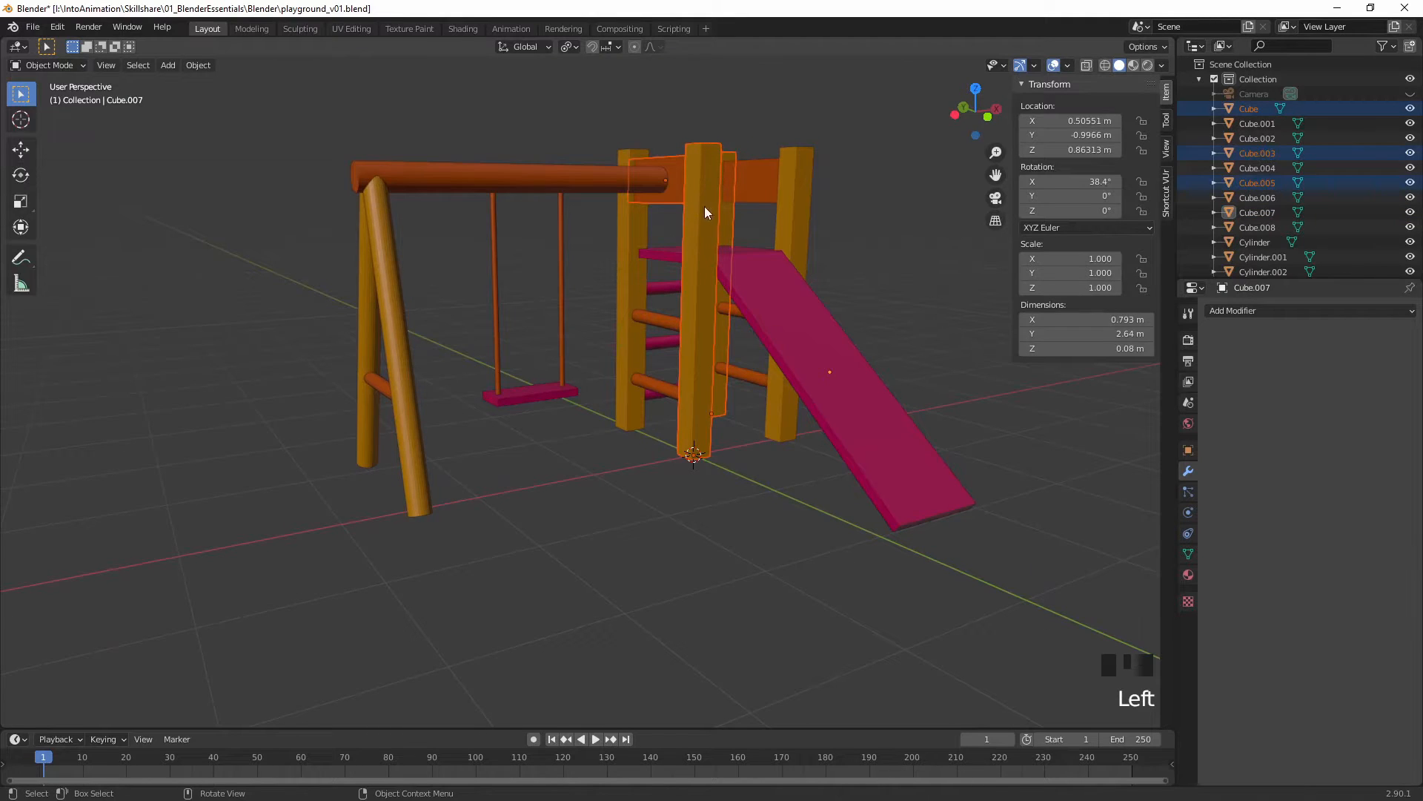
left_click(702, 216)
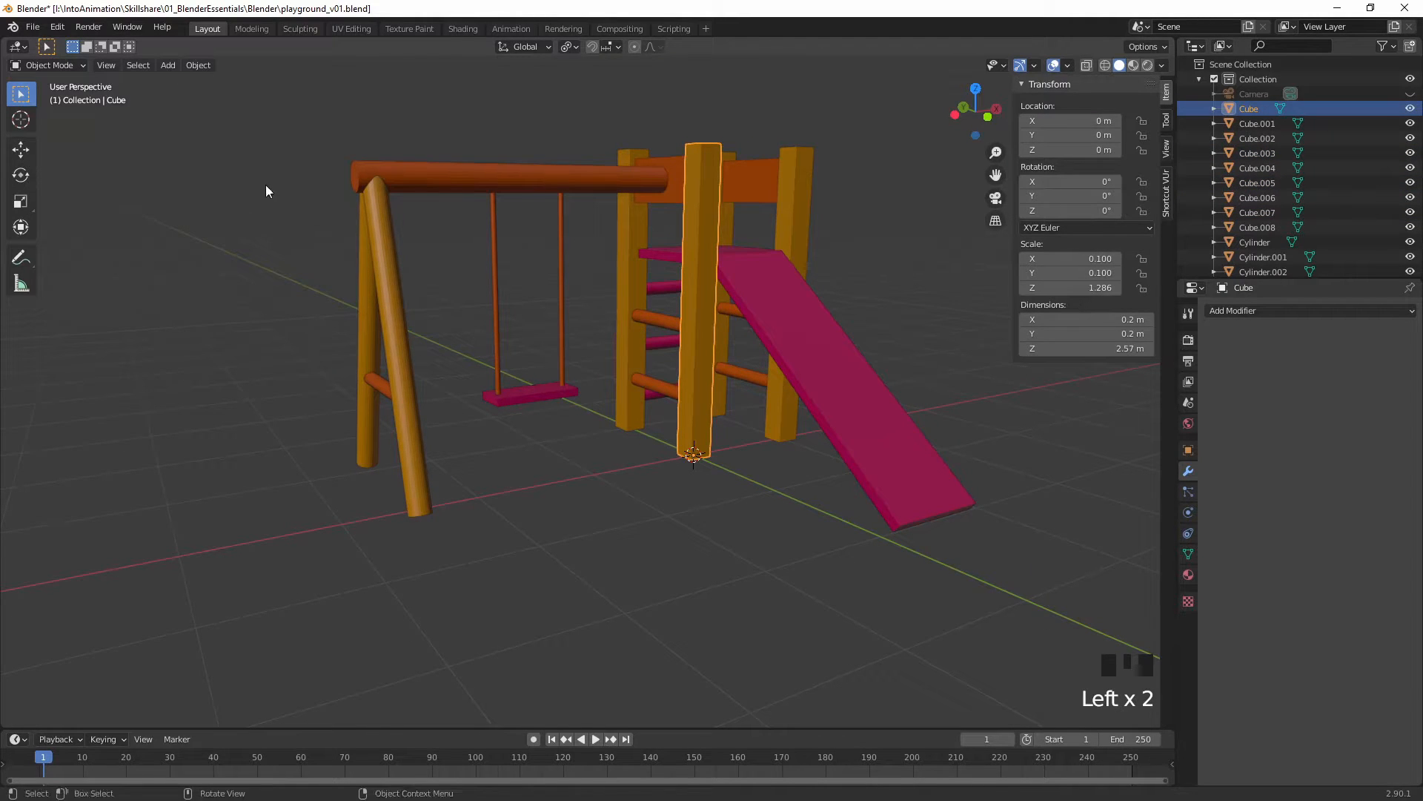
left_click(282, 221)
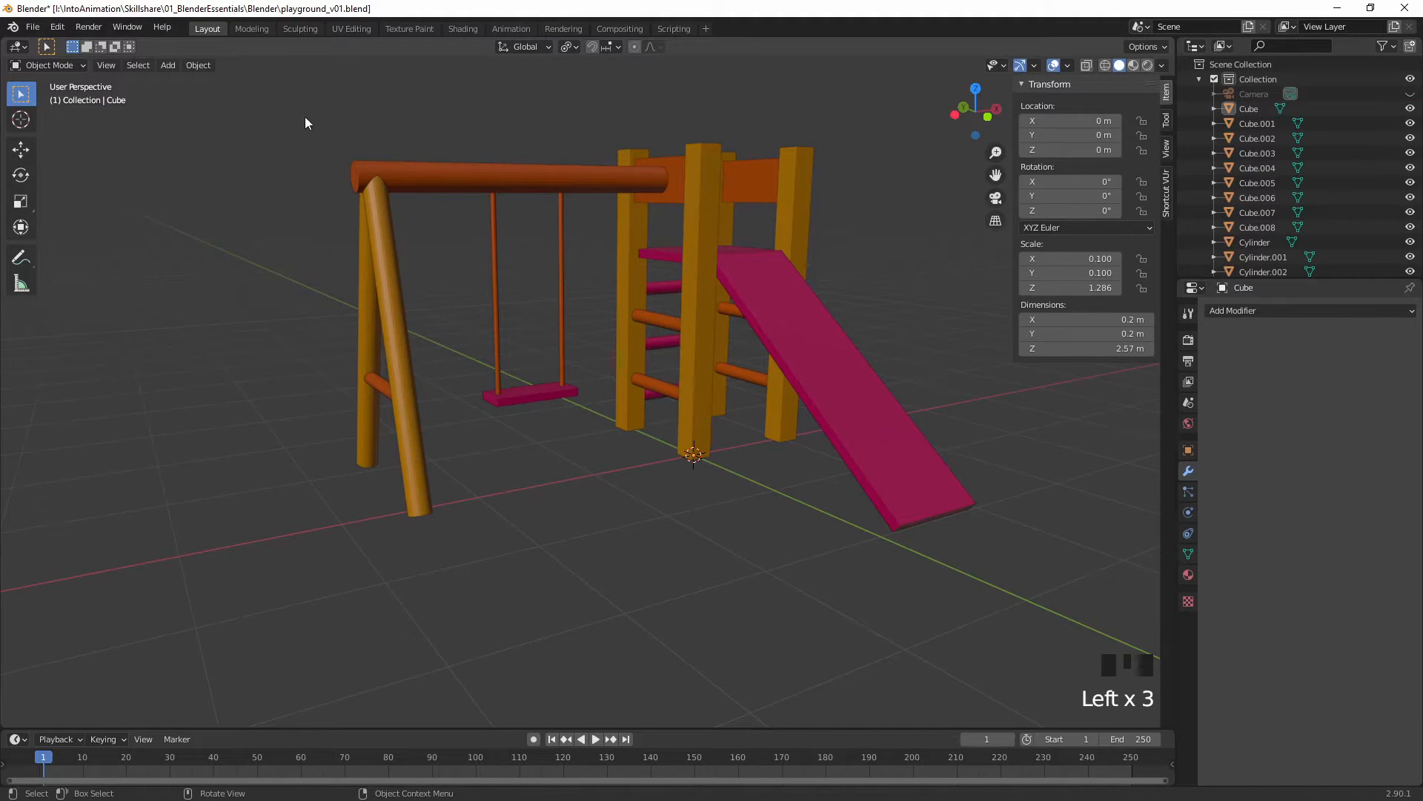
left_click_drag(304, 118, 834, 429)
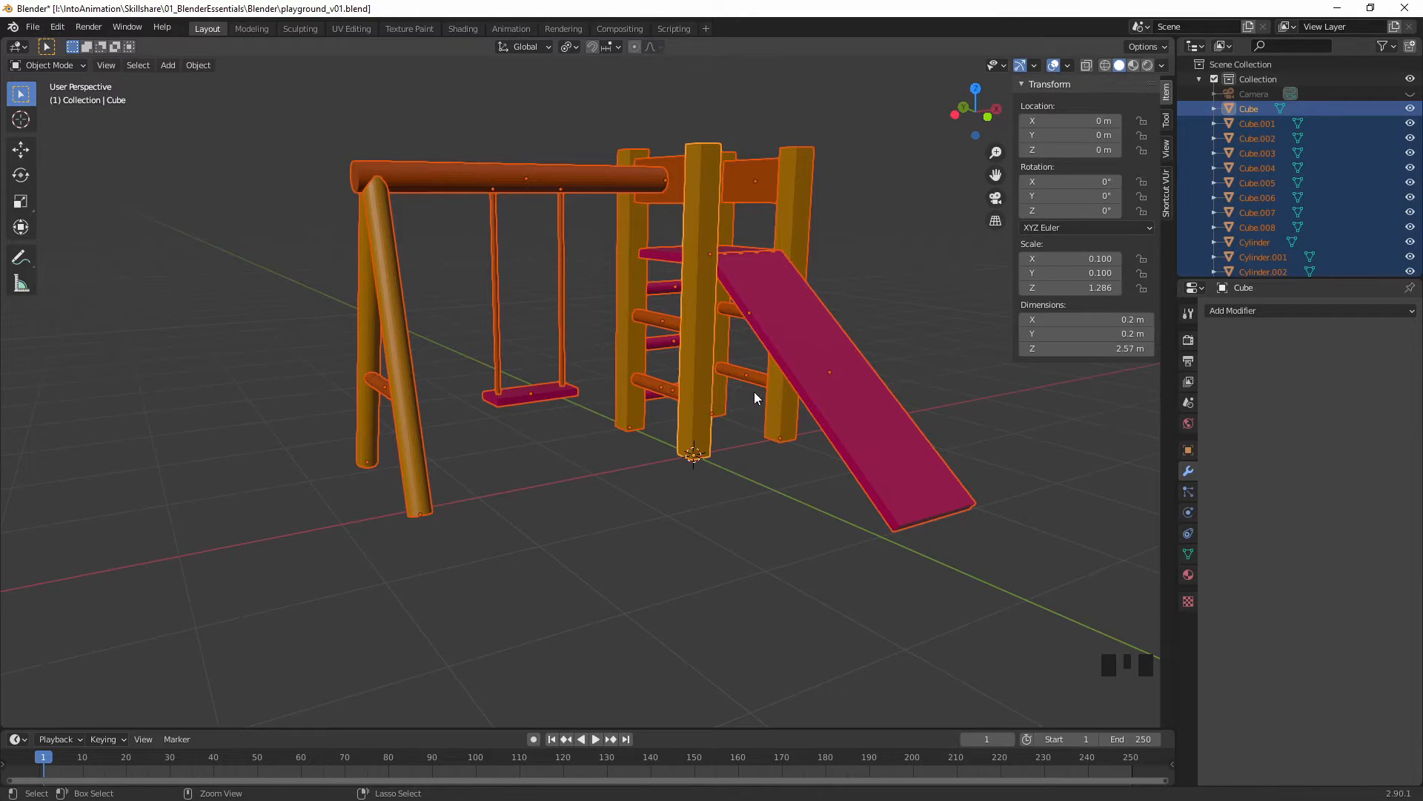
key("ctrl+a")
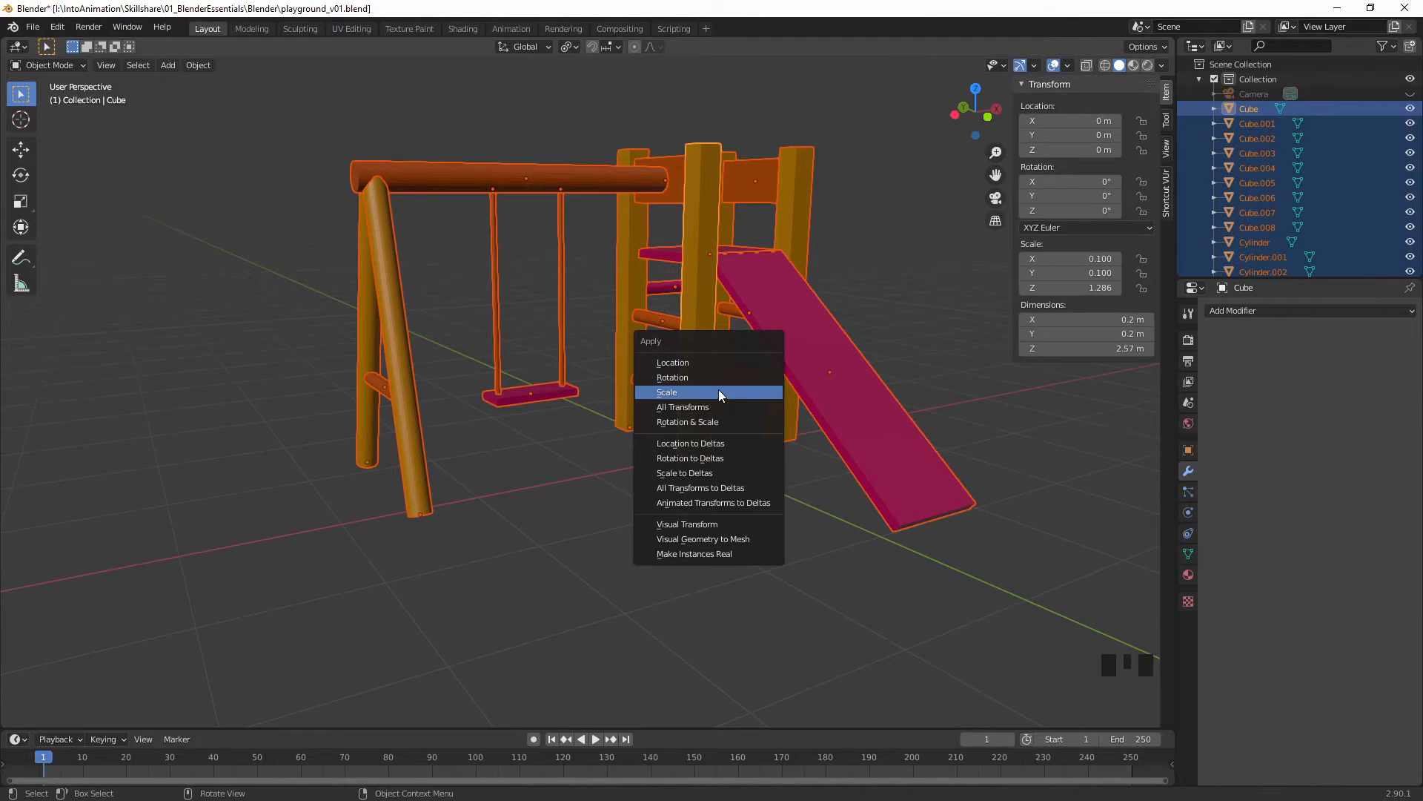
left_click(718, 390)
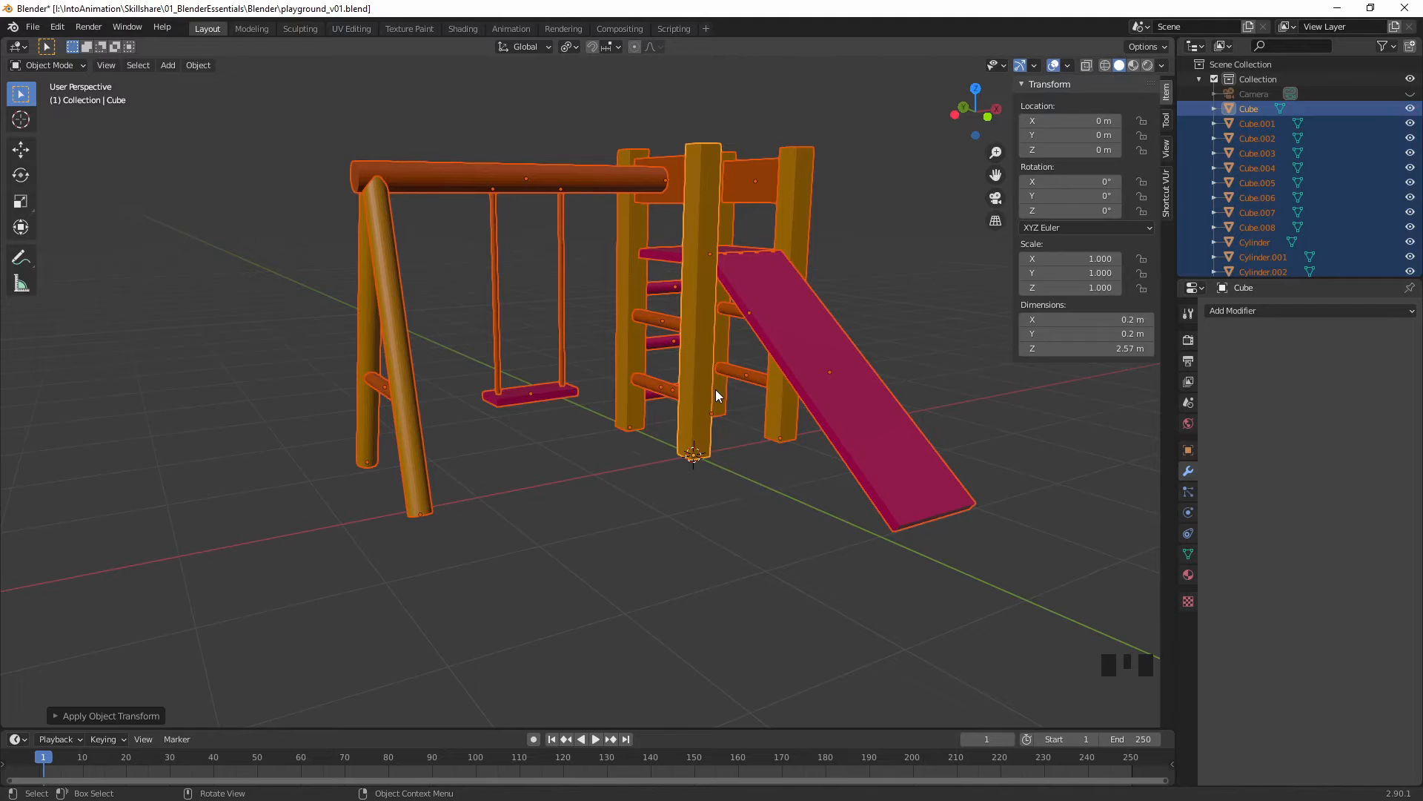
Step: Check the scale values of a tower post, the swing's crossbeam and one swing rope
left_click(796, 206)
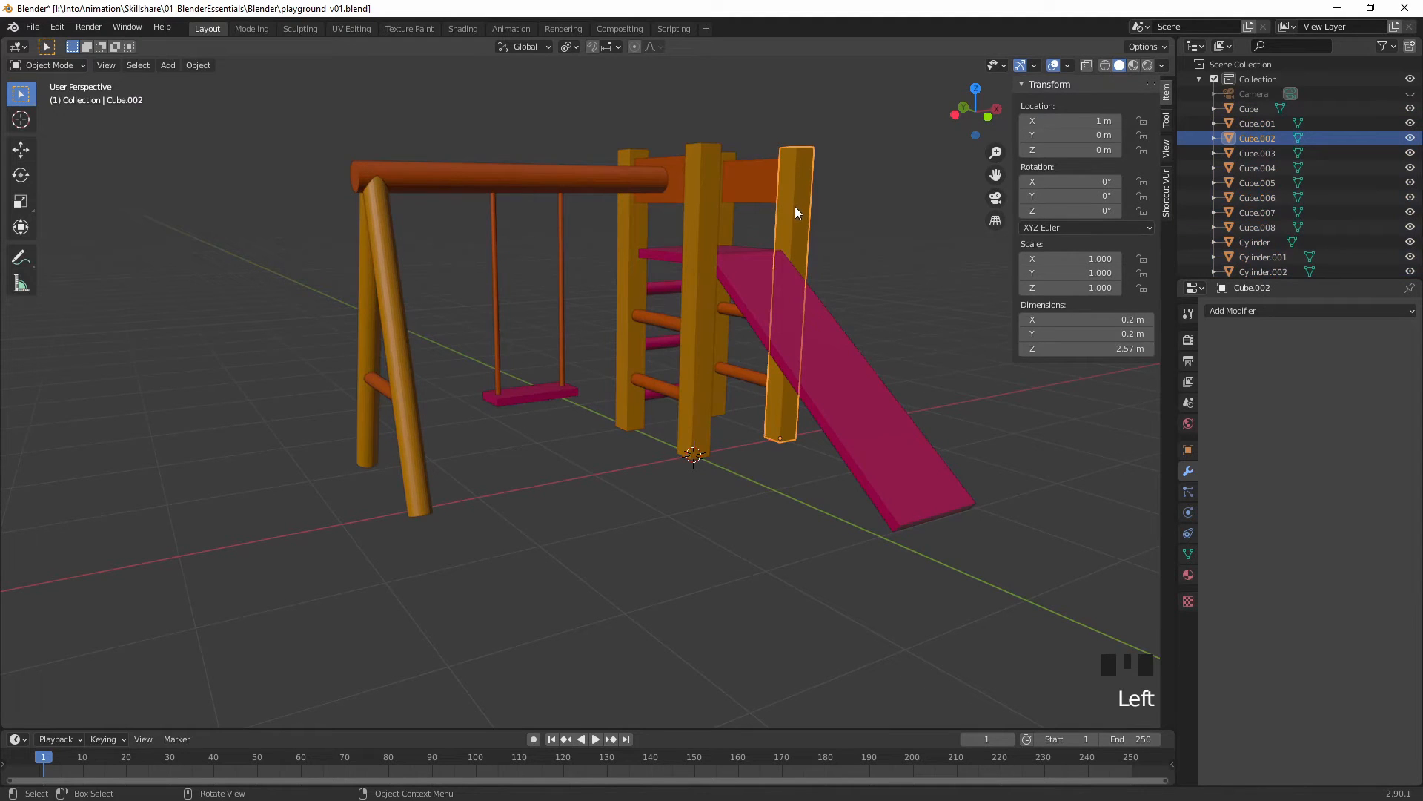
left_click(580, 180)
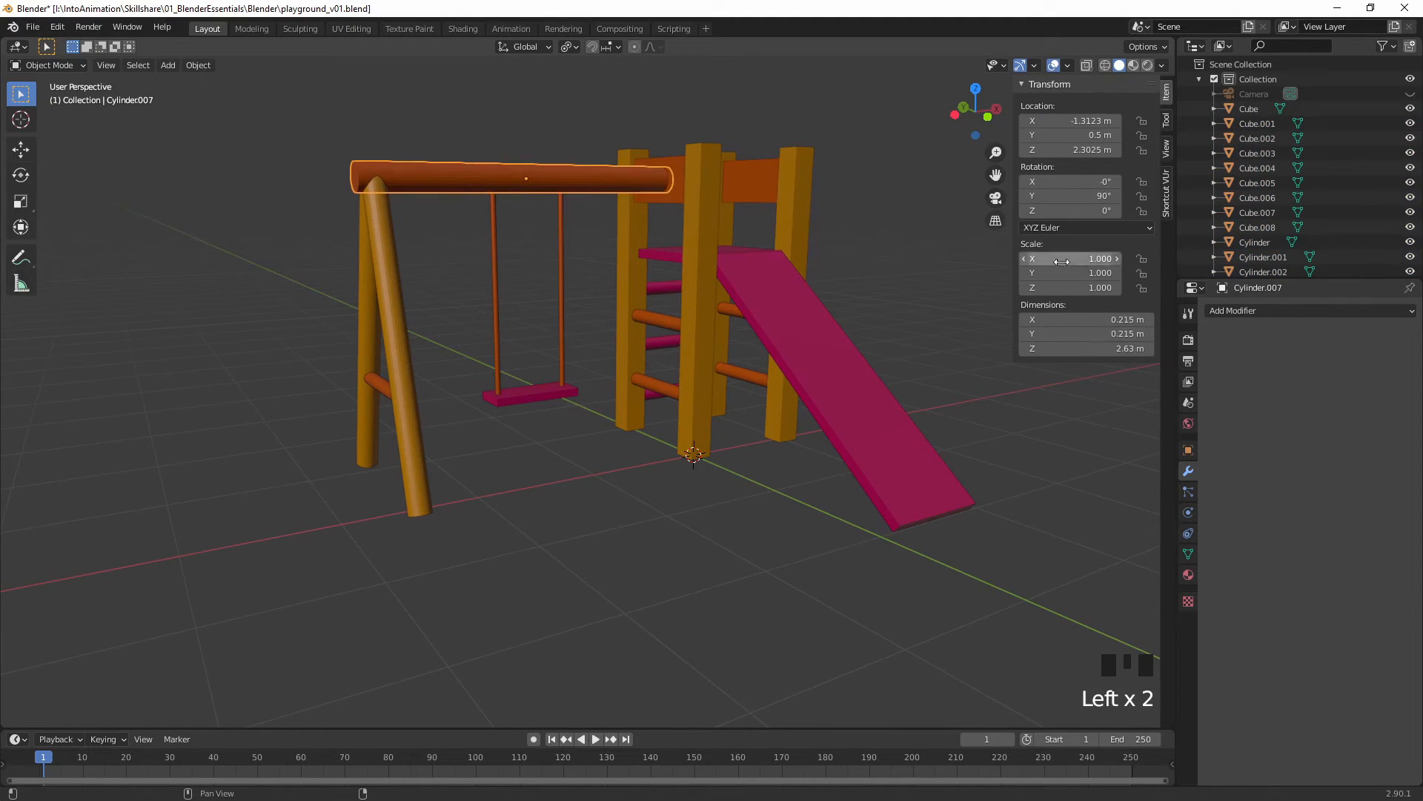
left_click(496, 311)
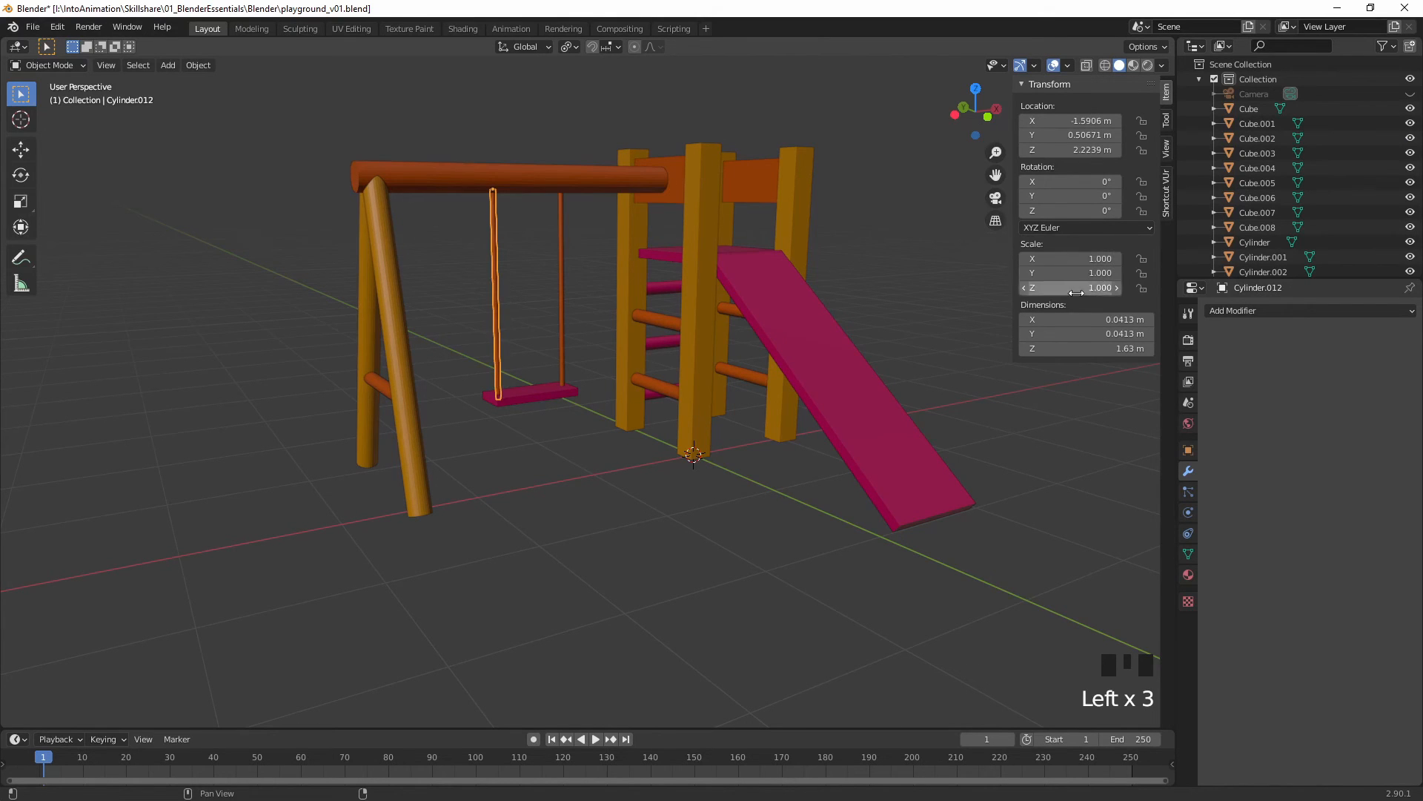